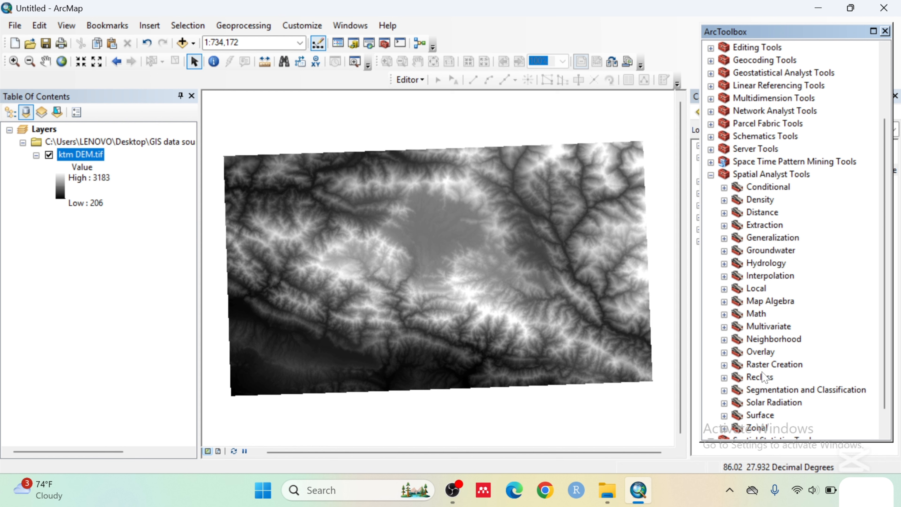
Run the Fill hydrology tool on ktm DEM.tif, saving the output surface raster as fill in the Results folder.
left_click(725, 264)
double_click(765, 288)
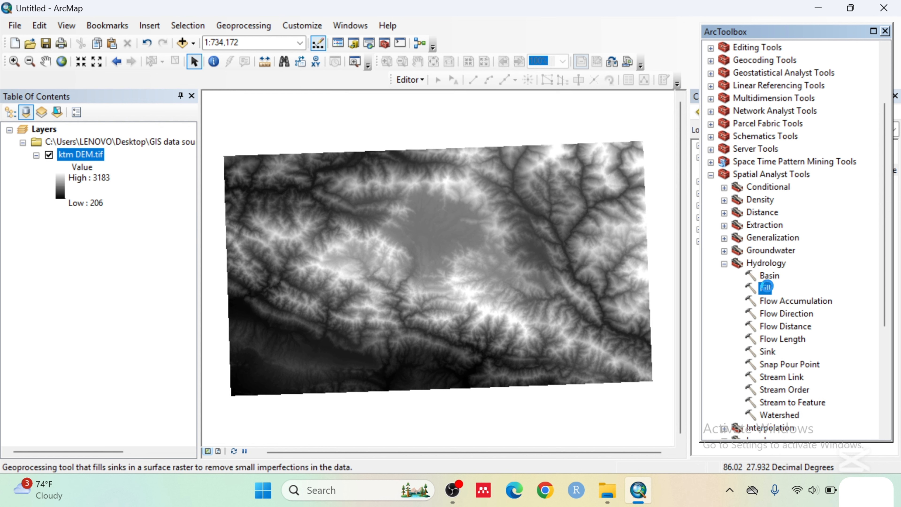
left_click(612, 153)
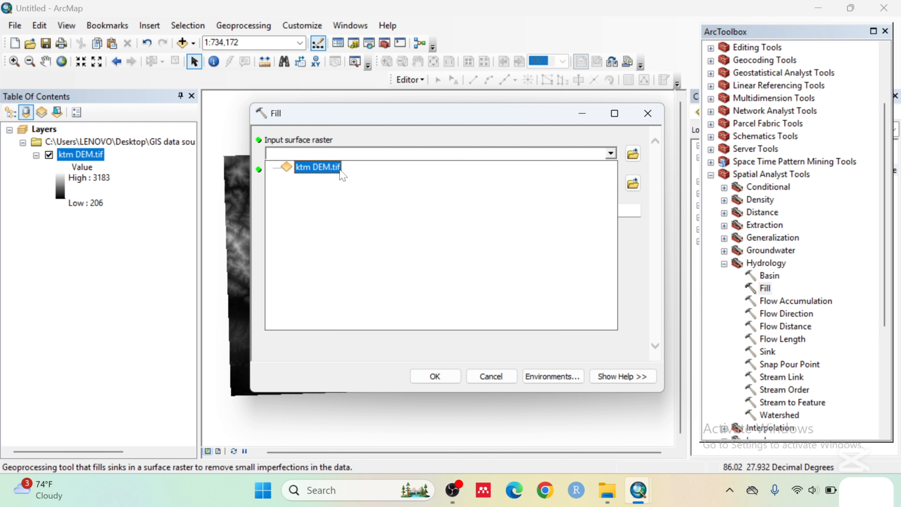
left_click(335, 167)
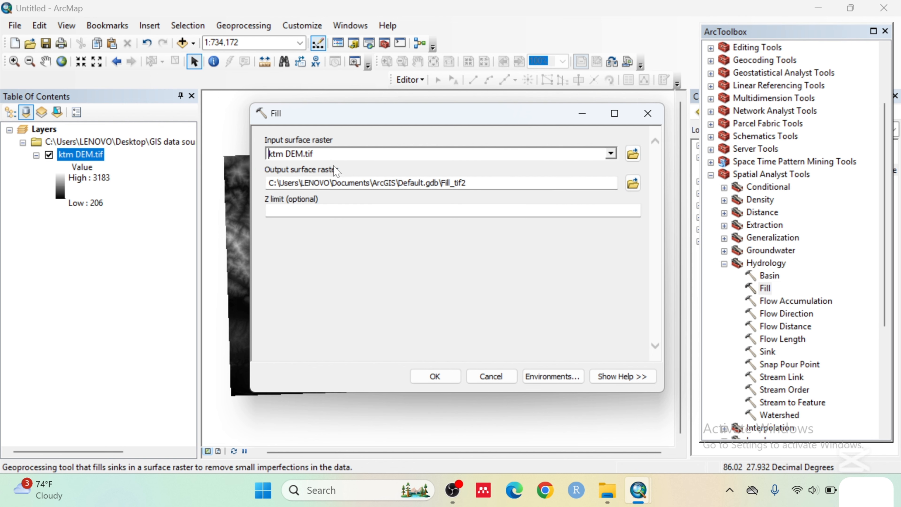
left_click(633, 183)
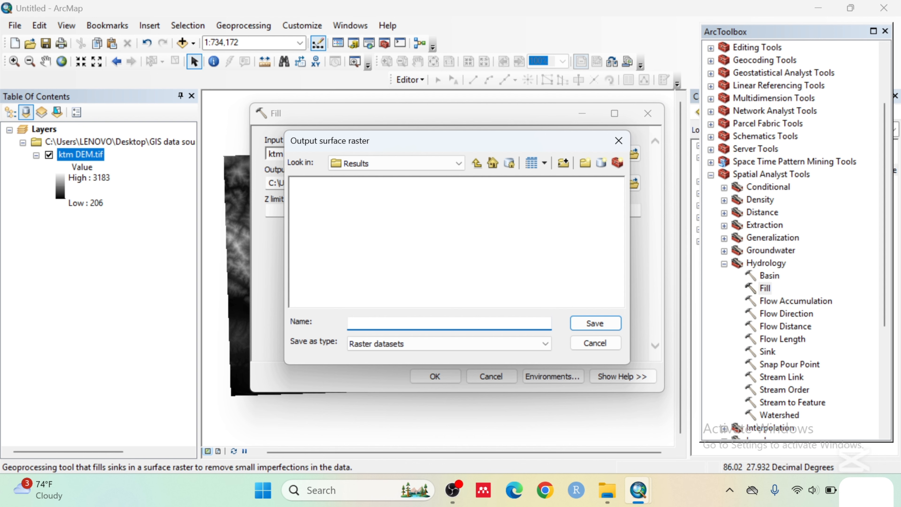
type("fill")
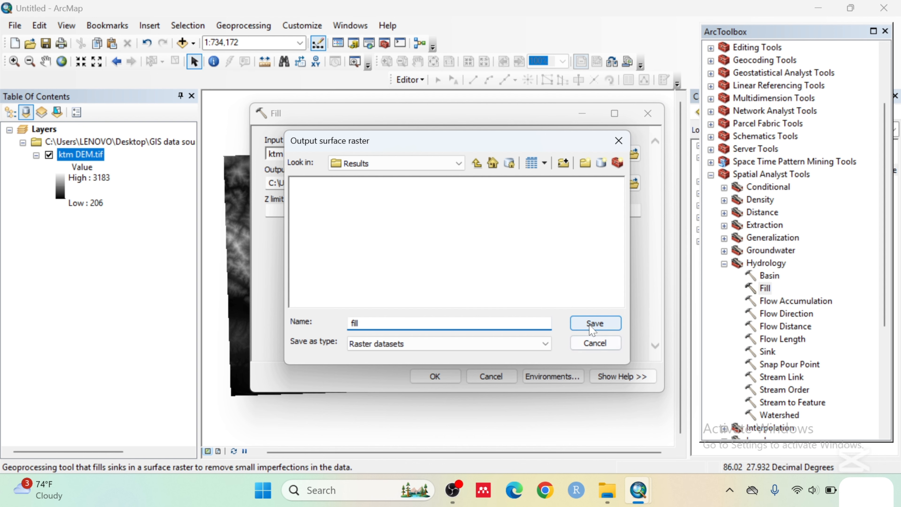
left_click(595, 323)
left_click(435, 376)
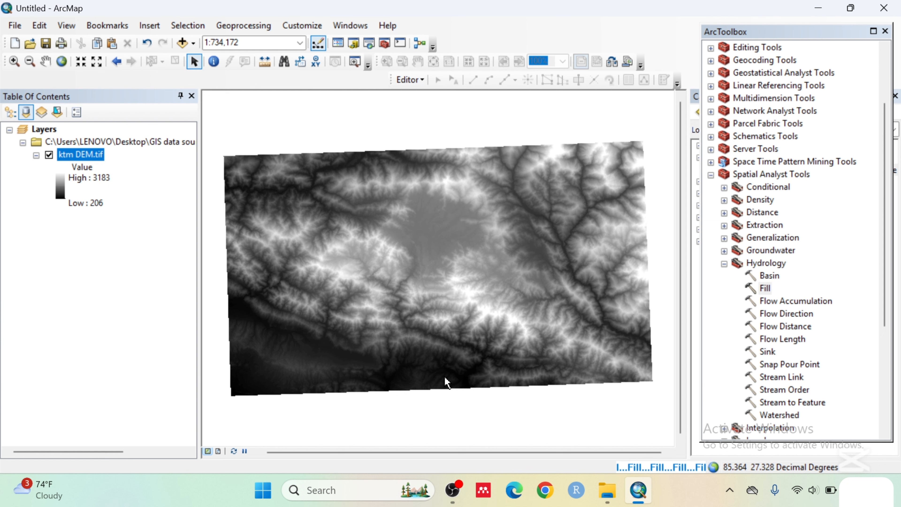
Run the Flow Direction tool on the fill raster, saving the output as flowdirection in the Results folder.
double_click(784, 314)
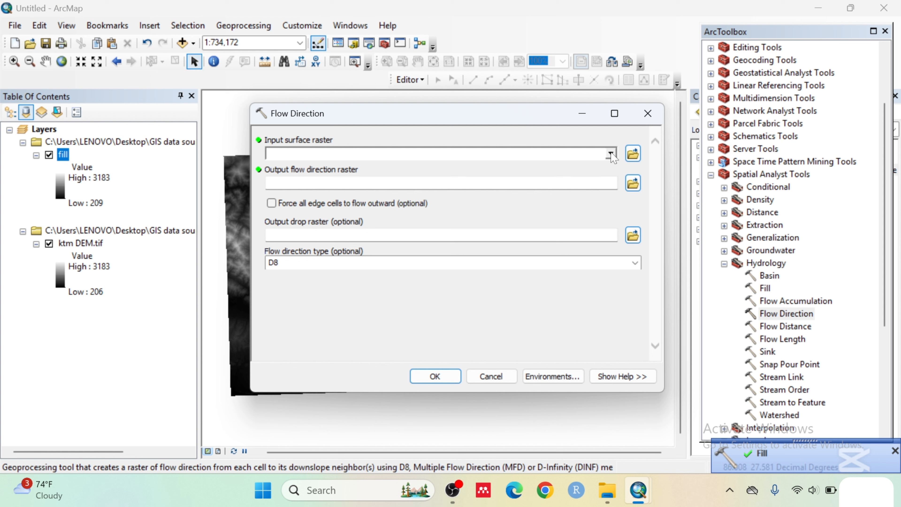
left_click(611, 154)
left_click(301, 167)
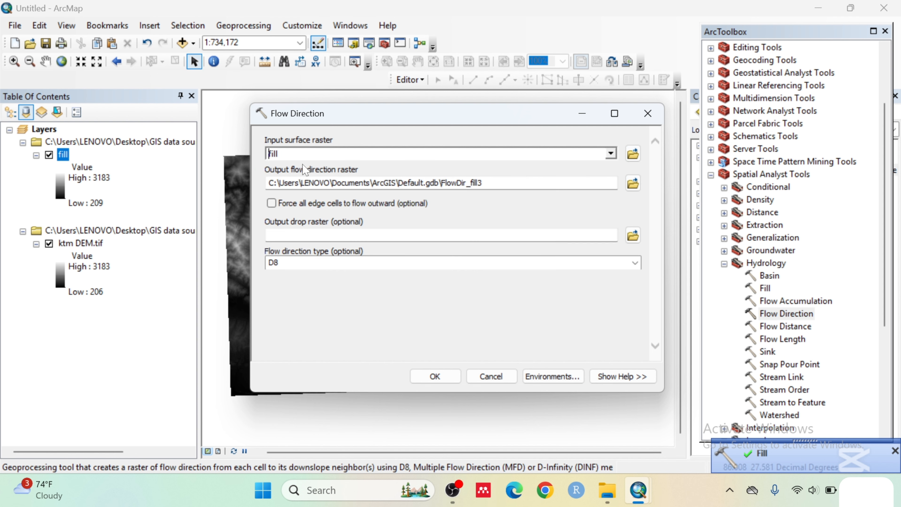
left_click(633, 184)
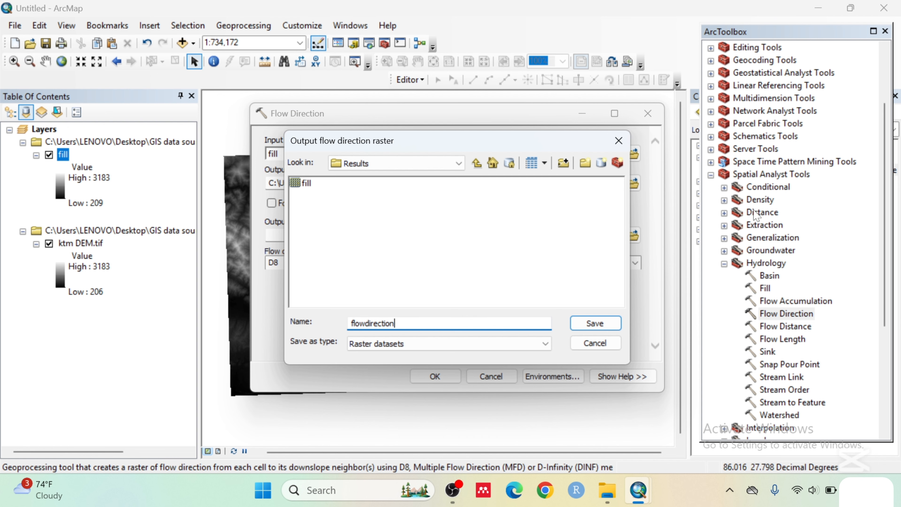
left_click(591, 323)
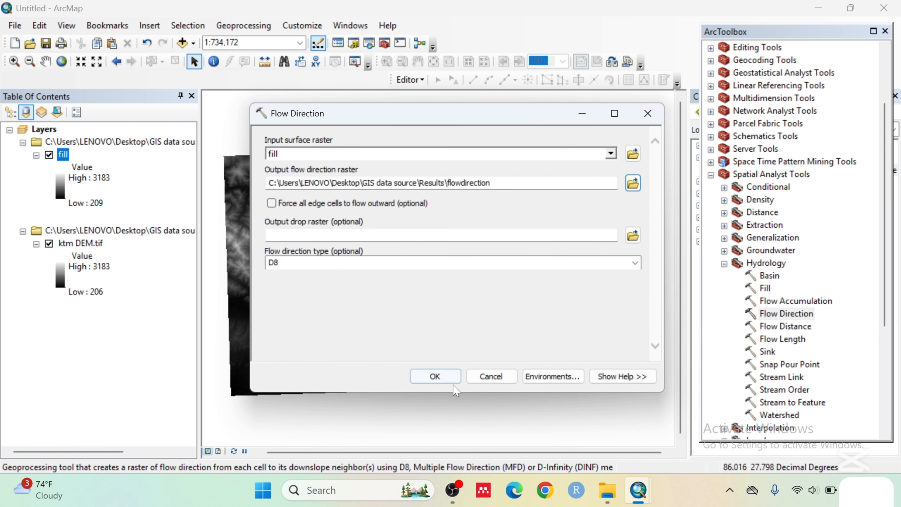
left_click(435, 376)
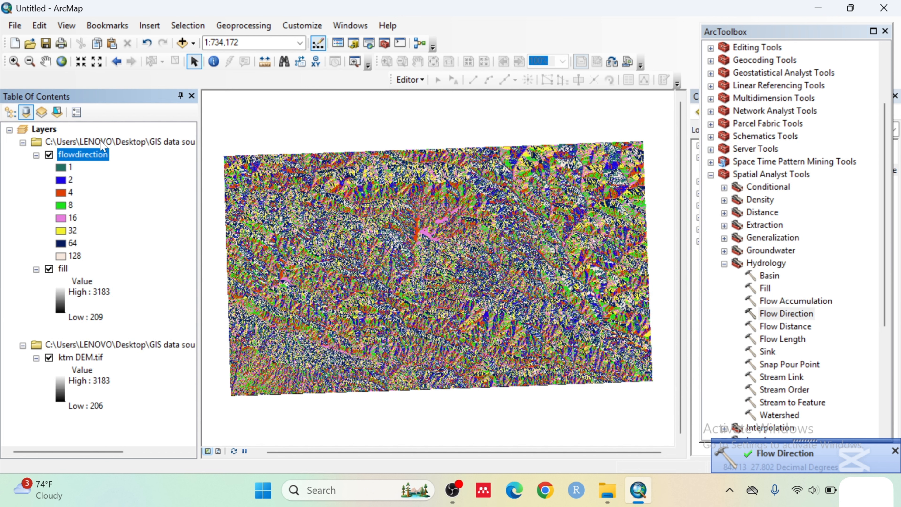
Run the Flow Accumulation tool on the flowdirection raster, saving the output as accumulation in the Results folder.
left_click(777, 303)
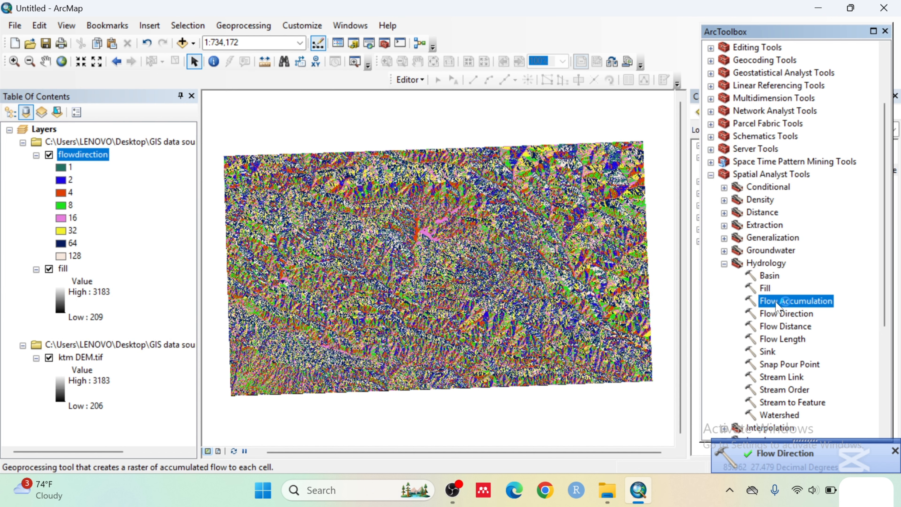
double_click(776, 301)
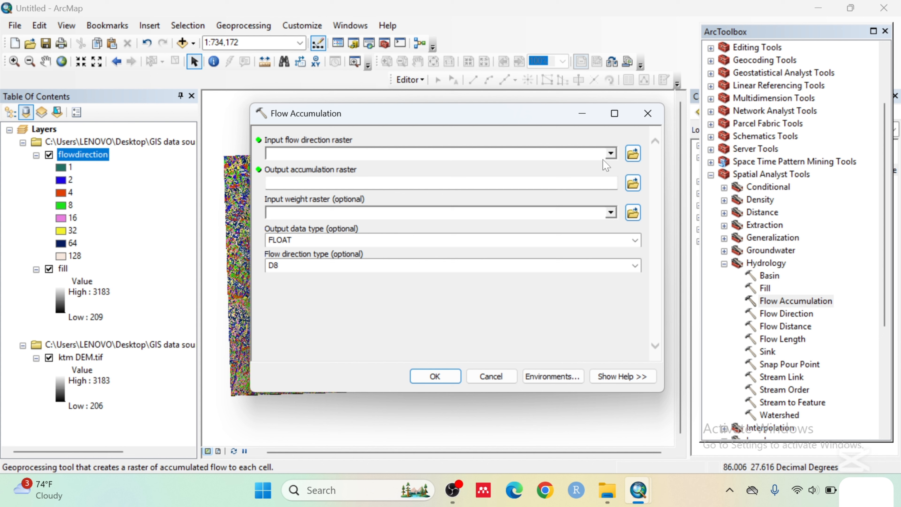
left_click(610, 153)
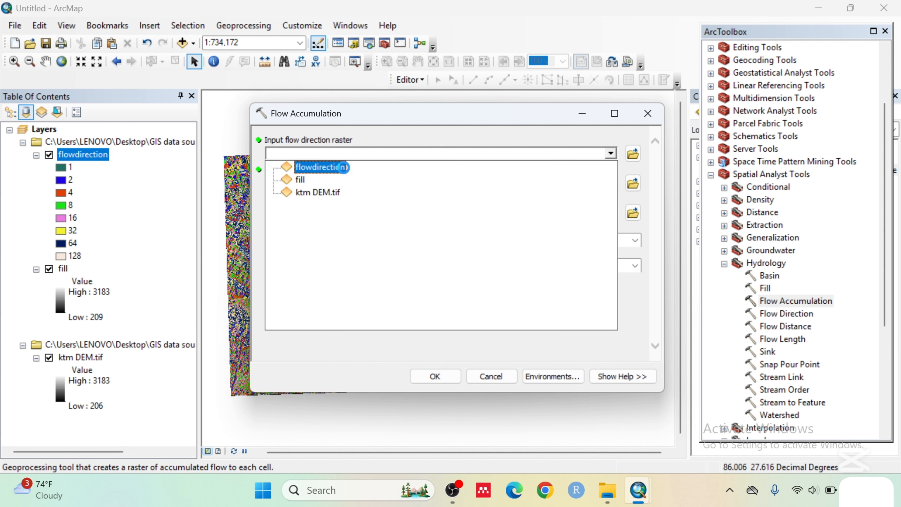
left_click(343, 167)
left_click(633, 184)
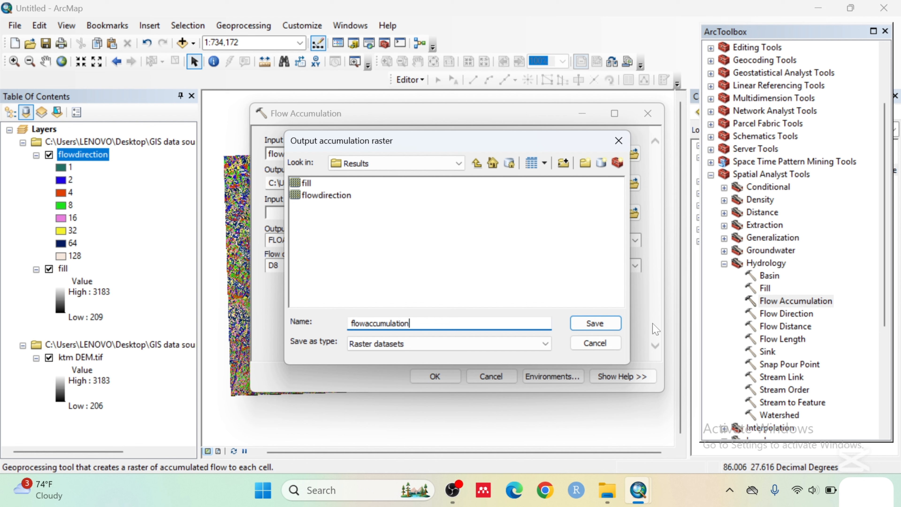
left_click(603, 325)
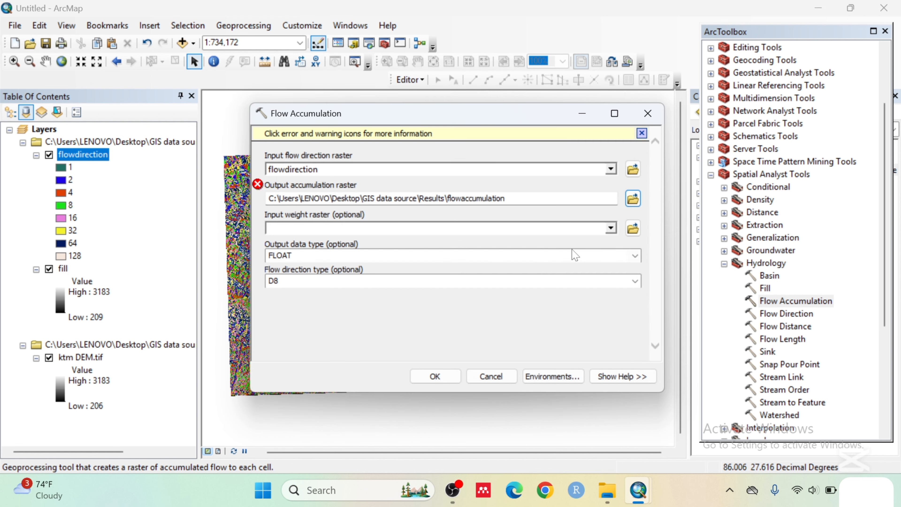
left_click(631, 199)
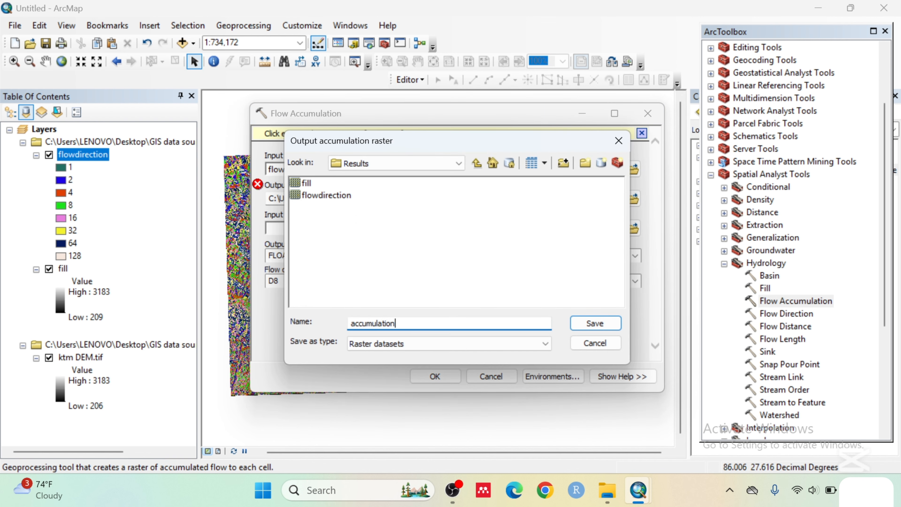
left_click(618, 322)
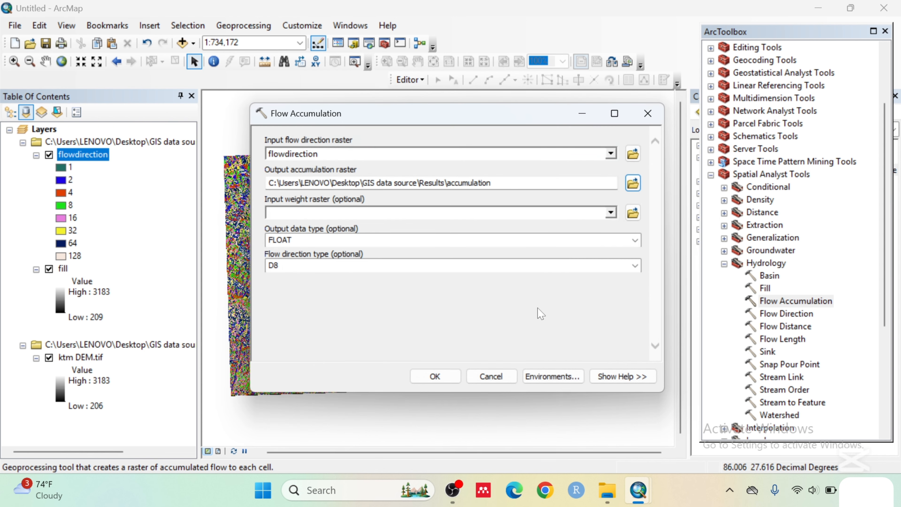
left_click(435, 376)
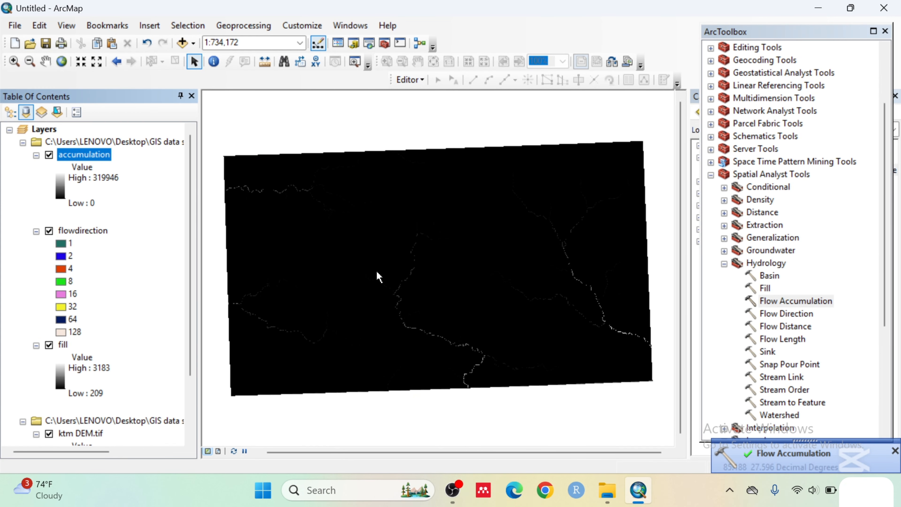
Switch the accumulation layer's symbology to Classified and set its first class break value to 11000.
right_click(78, 157)
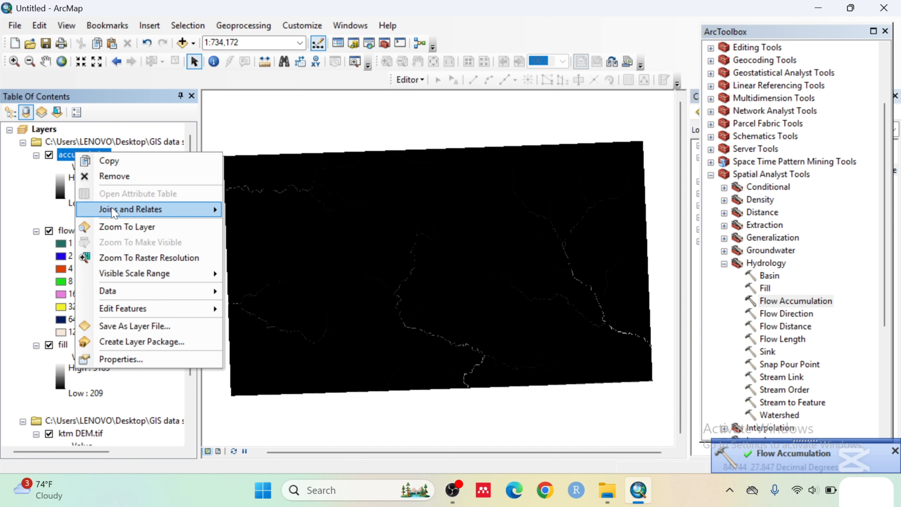
left_click(120, 359)
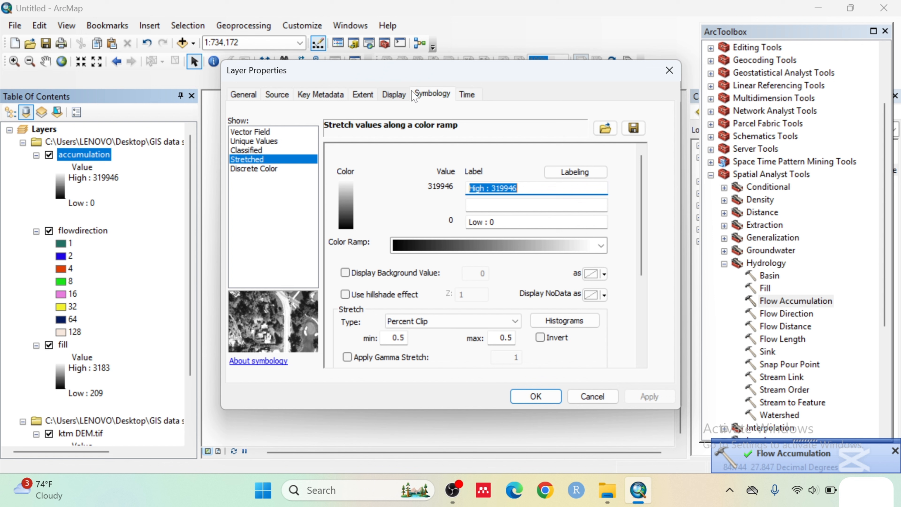
left_click(419, 91)
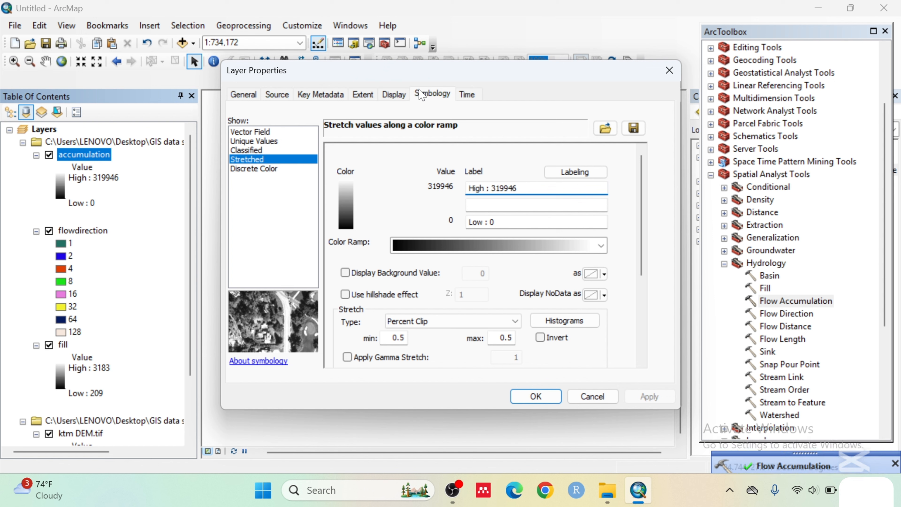
left_click(248, 151)
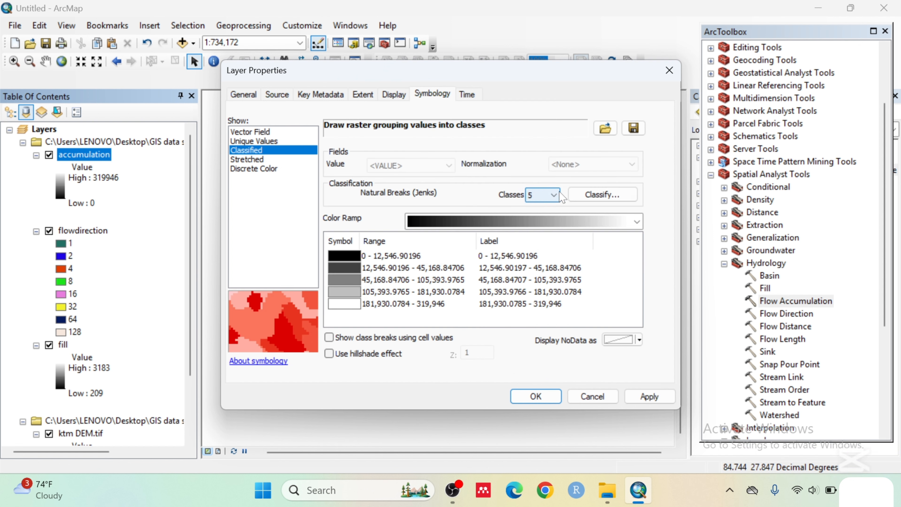
left_click(612, 197)
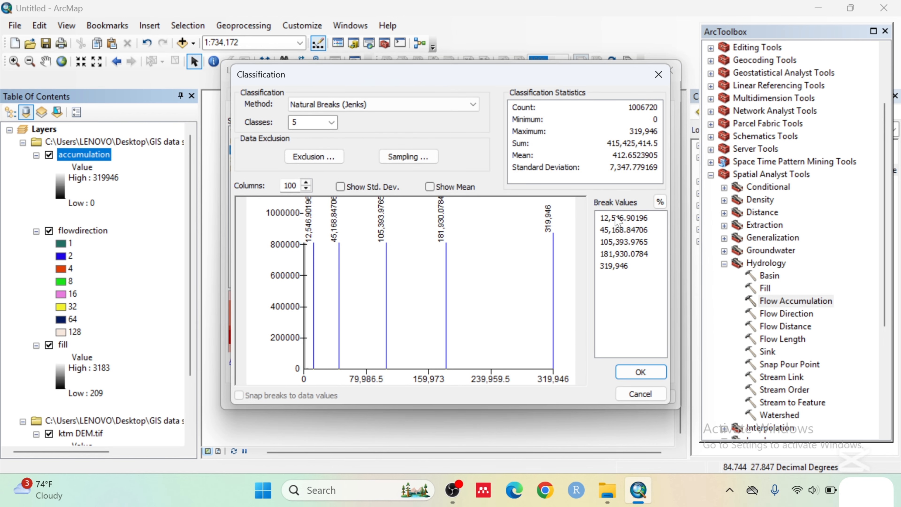
left_click(617, 218)
type("11000")
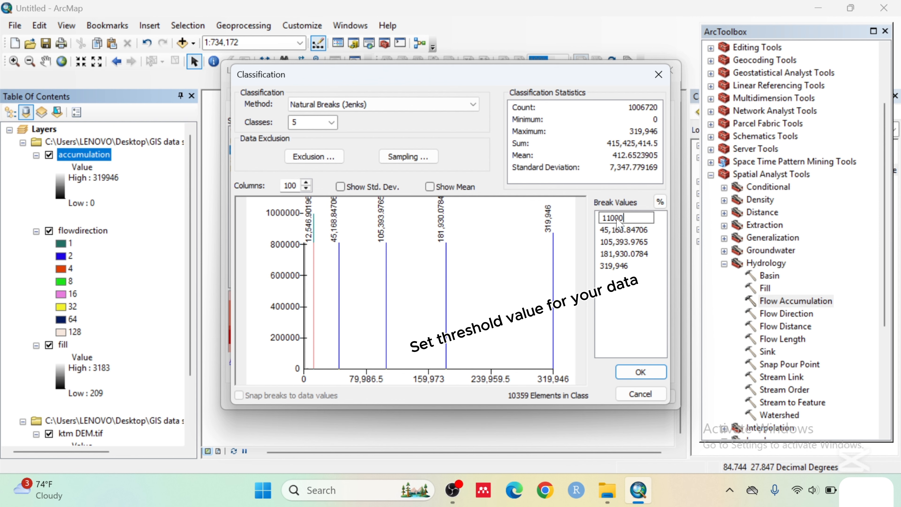
type("1,000")
key("Return")
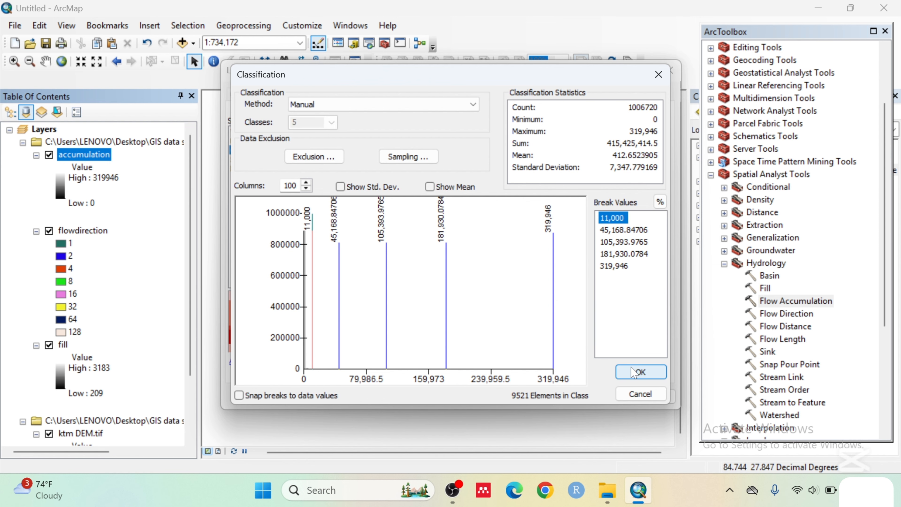
left_click(634, 376)
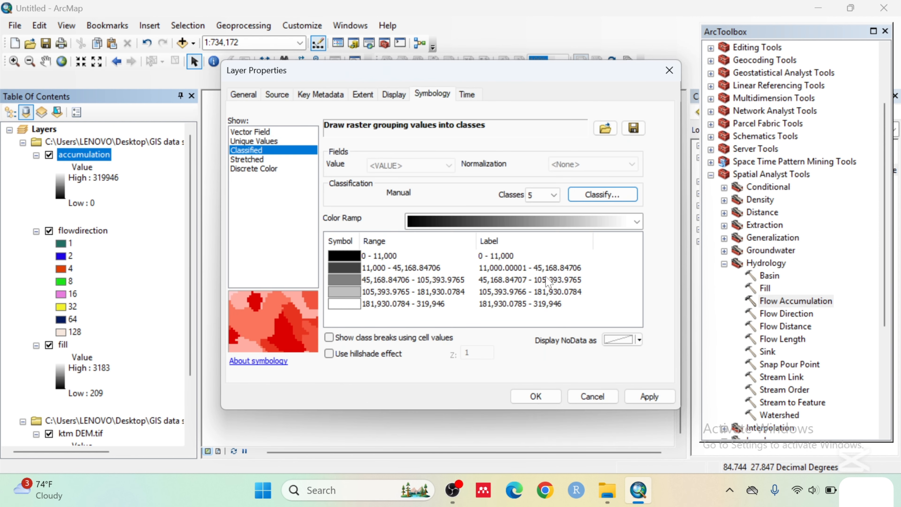
Format the class labels to round by number of decimal places and apply the accumulation layer's classified symbology.
left_click(490, 242)
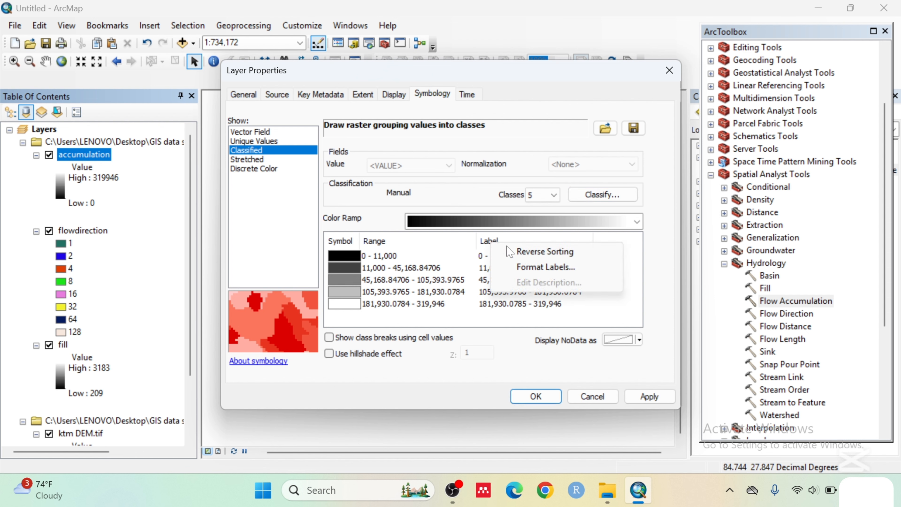
left_click(546, 267)
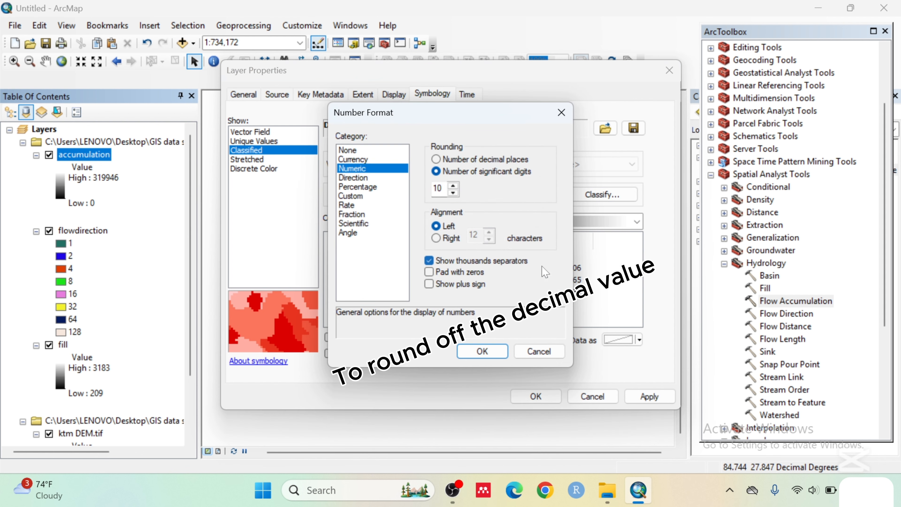
left_click(440, 159)
left_click(486, 351)
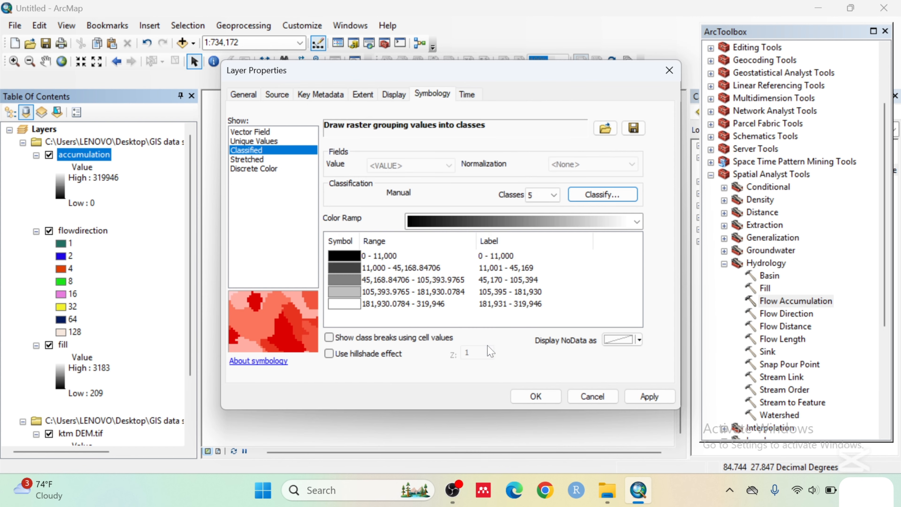
left_click(535, 396)
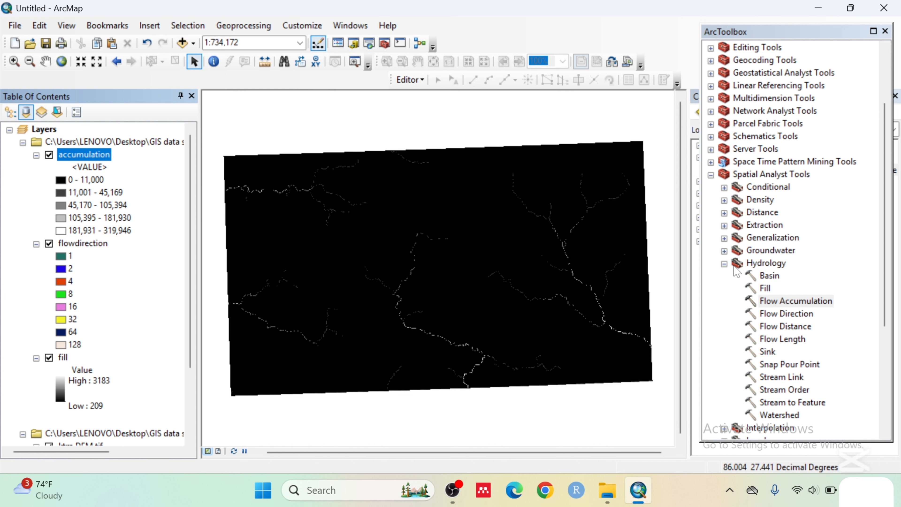
Start the Raster Calculator from Map Algebra and build the expression "accumulation" > 11000.
left_click(725, 265)
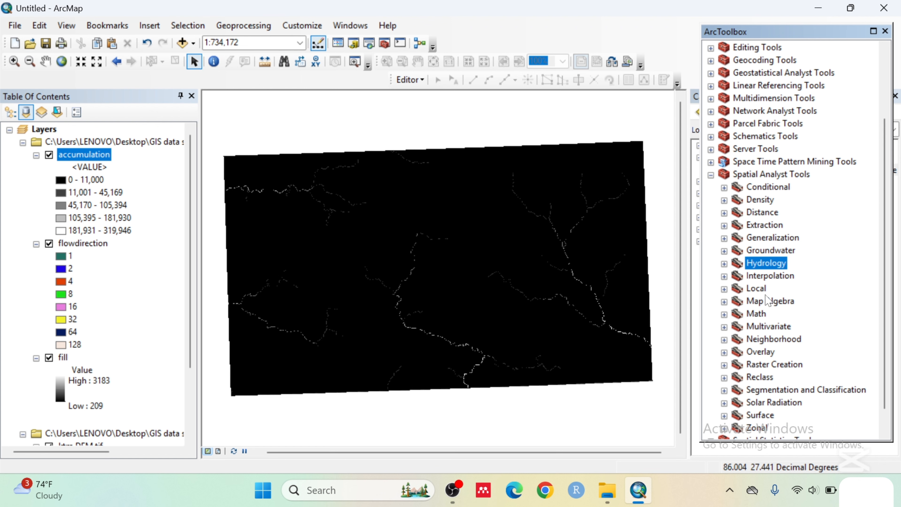
left_click(724, 301)
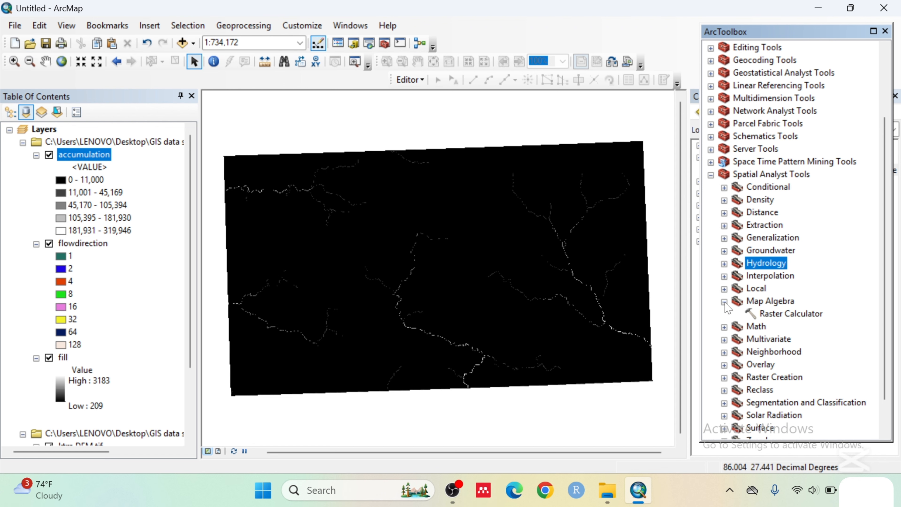
double_click(793, 314)
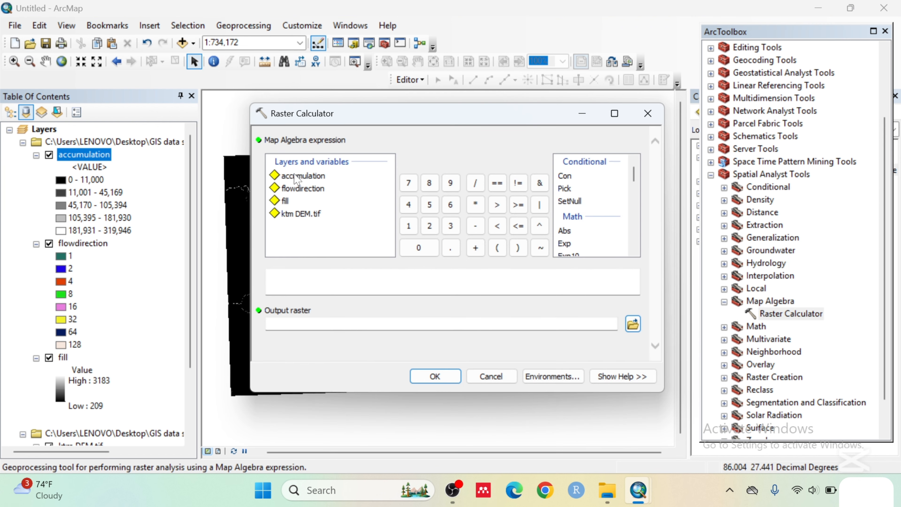
double_click(298, 176)
left_click(497, 205)
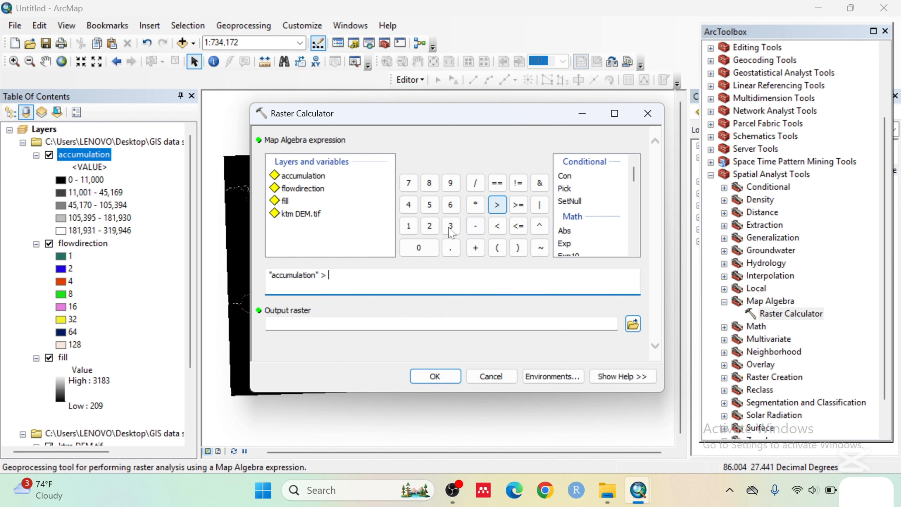
left_click(408, 225)
left_click(408, 226)
left_click(418, 247)
left_click(418, 247)
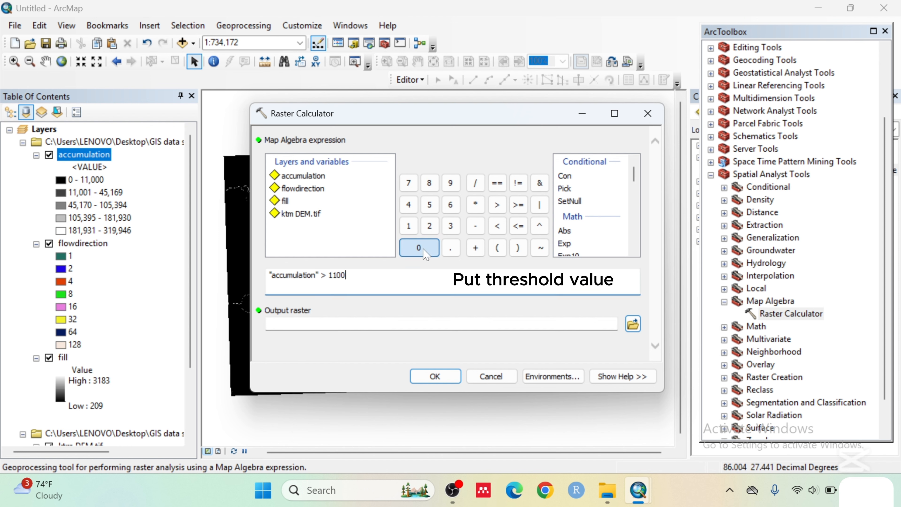
left_click(426, 250)
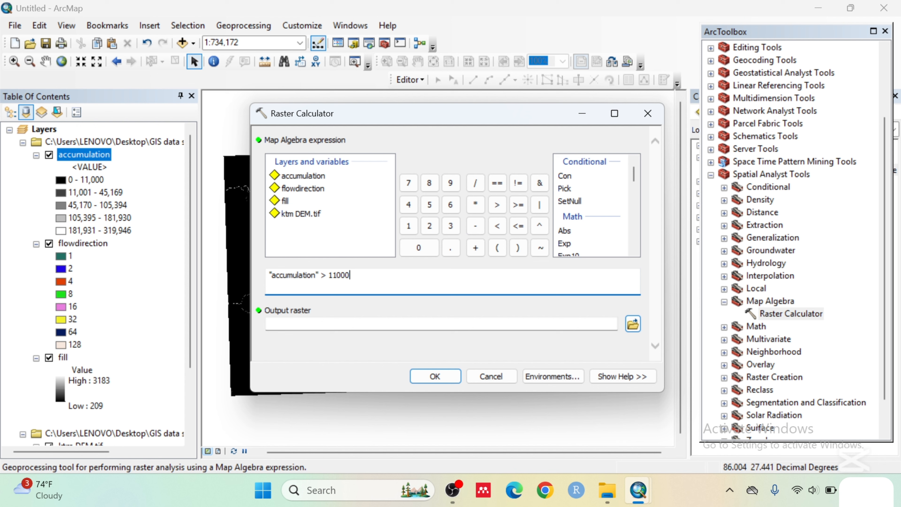
Save the Raster Calculator output as stream in the Results folder and run the calculation.
left_click(633, 323)
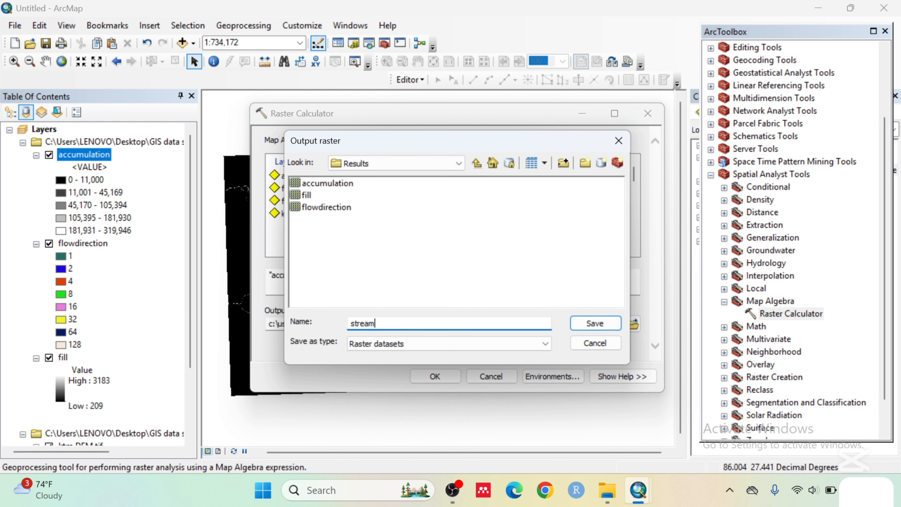
left_click(600, 329)
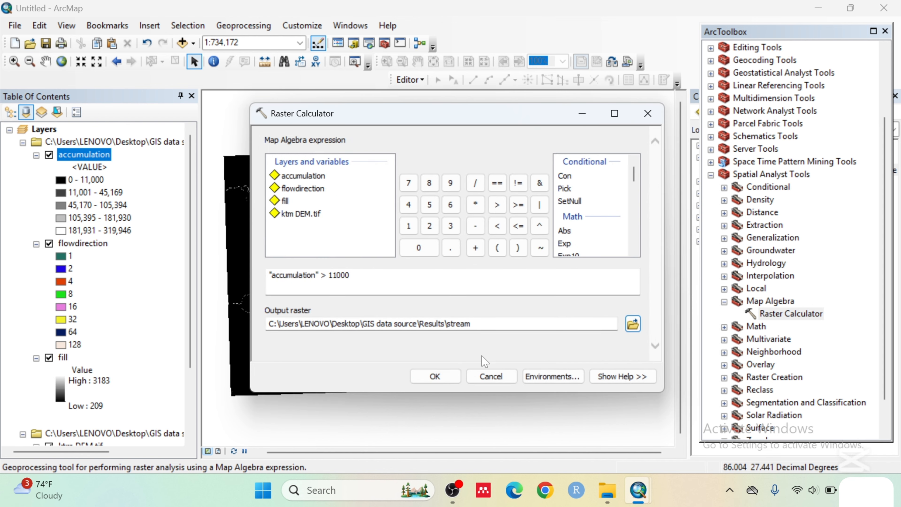
left_click(435, 376)
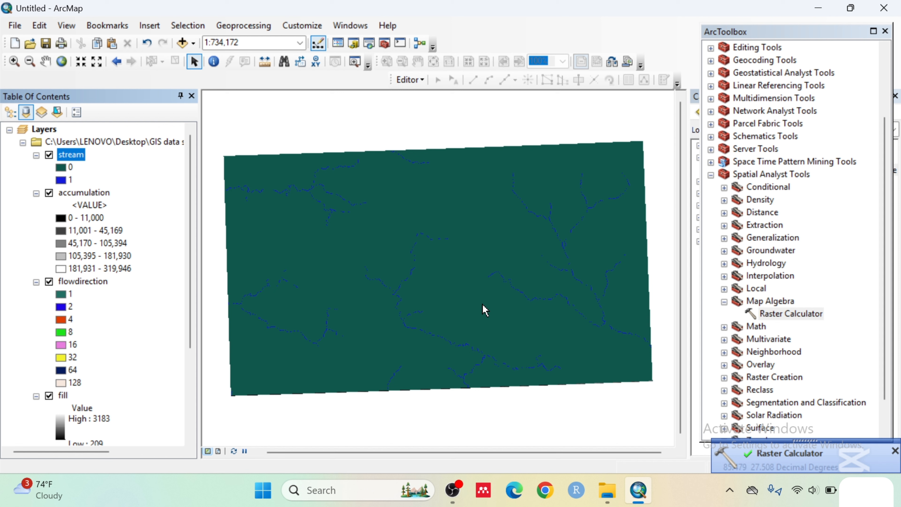
Start the Stream Order tool with stream as the input stream raster and flowdirection as the flow direction raster.
left_click(724, 302)
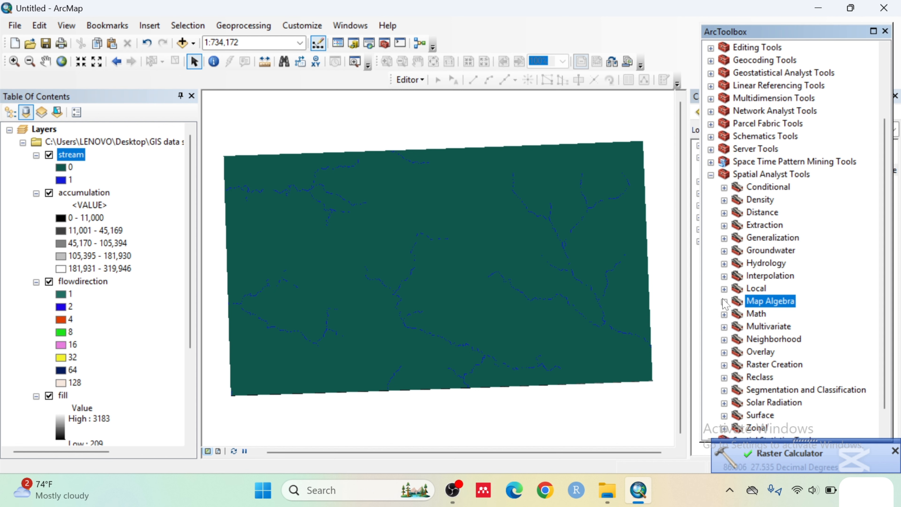
scroll(770, 363, "down", 1)
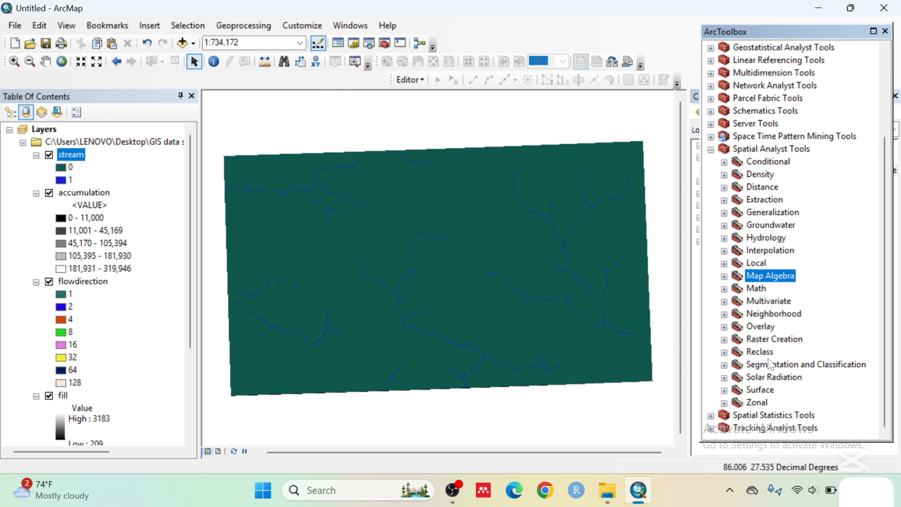
left_click(724, 237)
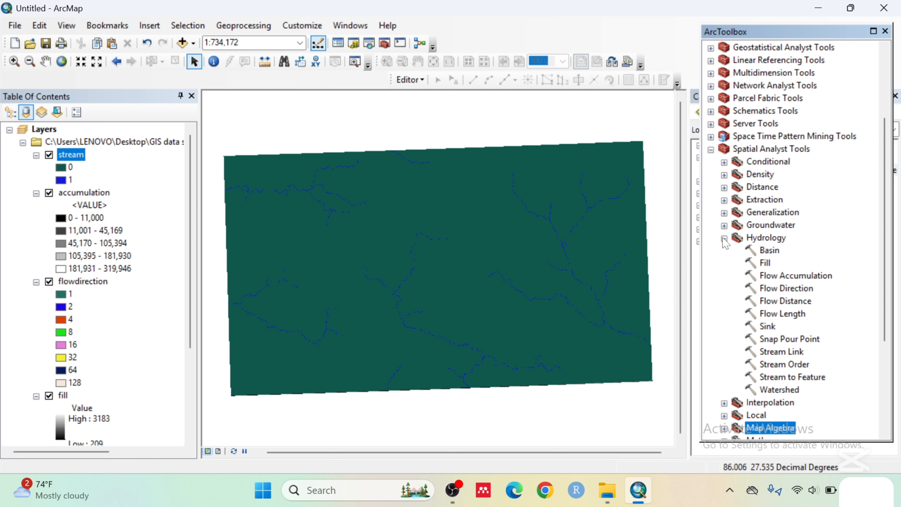
double_click(785, 365)
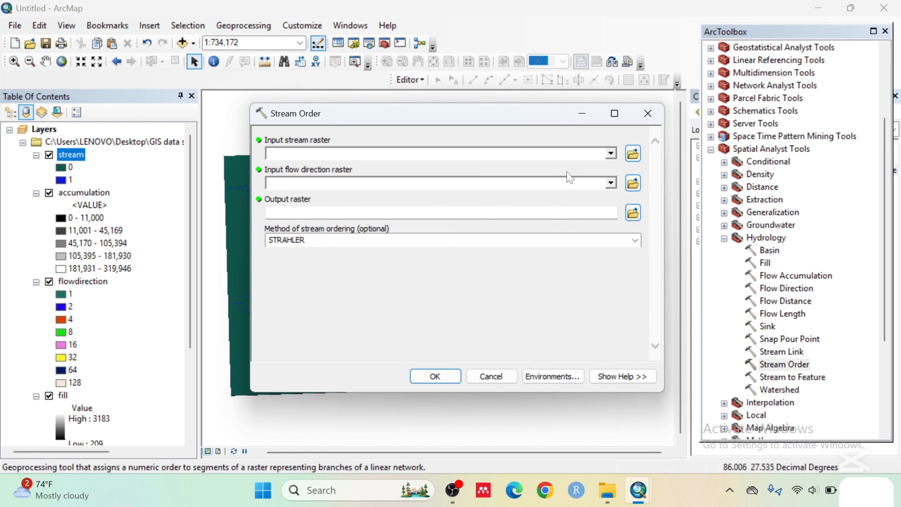
left_click(610, 154)
left_click(308, 167)
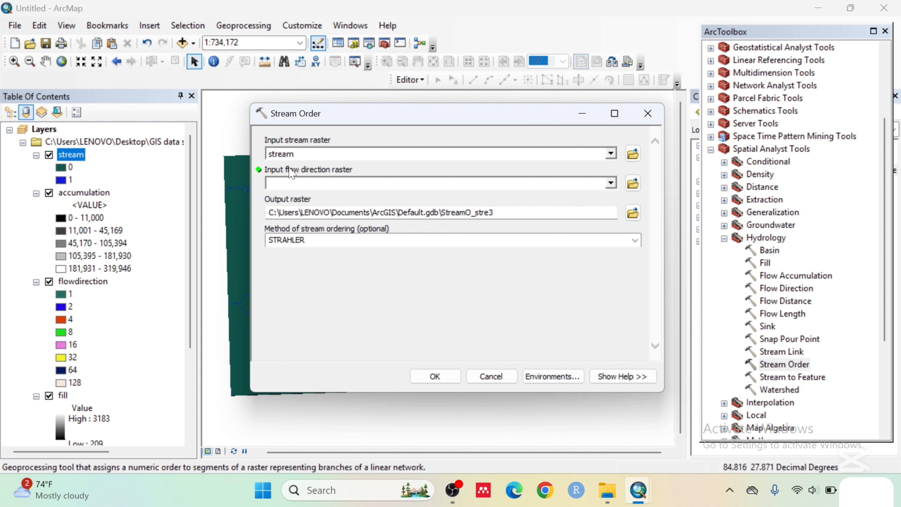
left_click(611, 183)
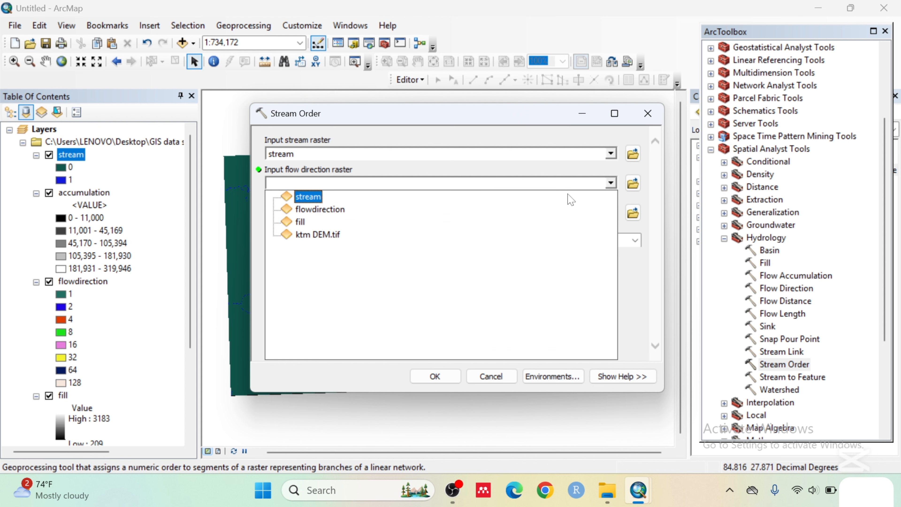
left_click(316, 209)
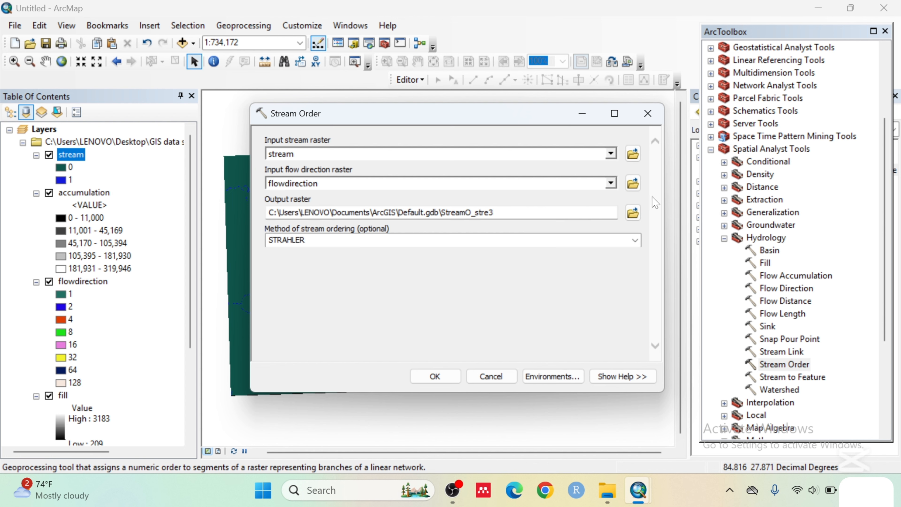
Set the Stream Order output to streamorder in the Results folder and run the tool with the STRAHLER method.
left_click(633, 212)
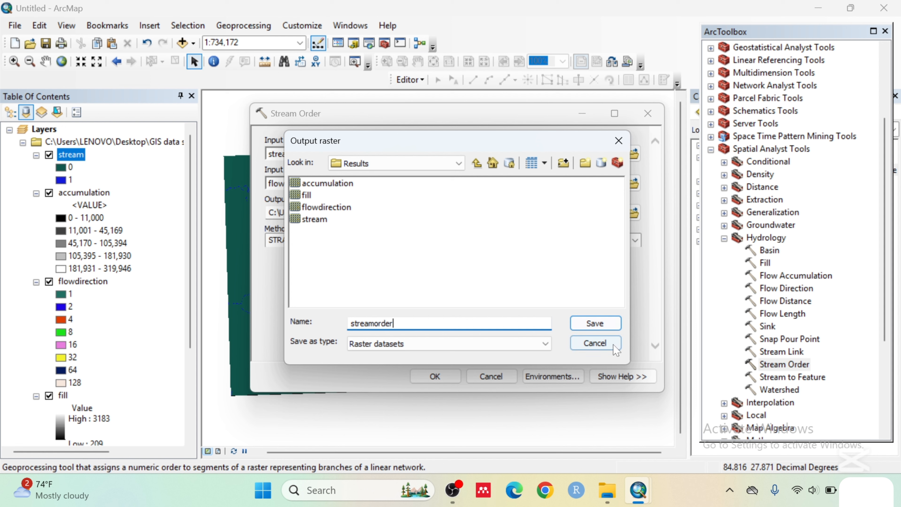
left_click(595, 323)
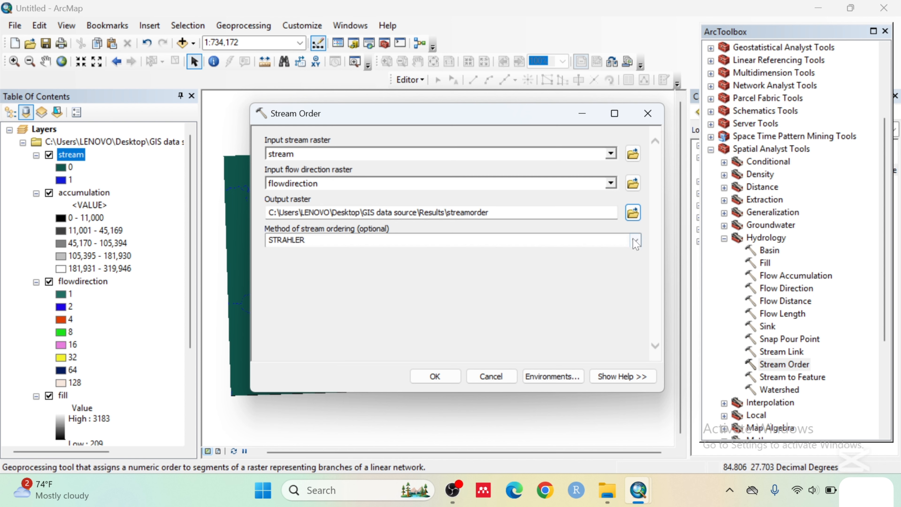
left_click(636, 244)
left_click(355, 254)
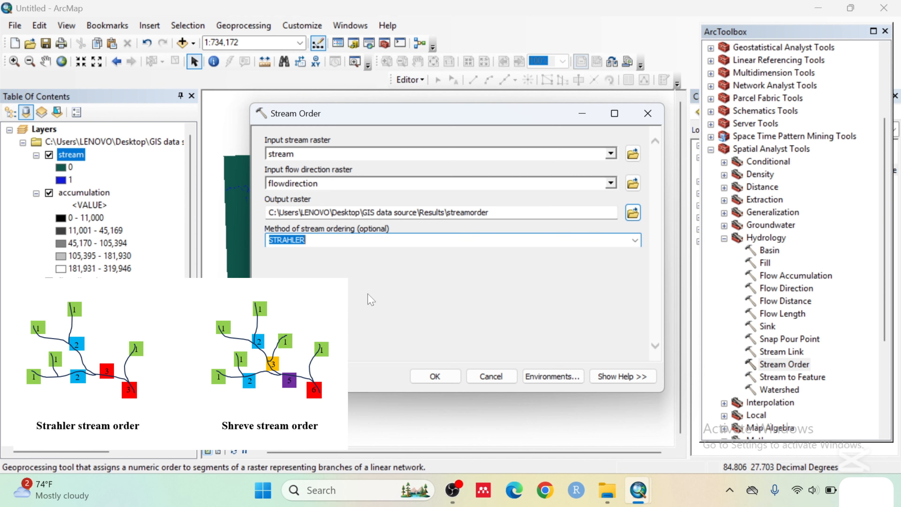
left_click(439, 377)
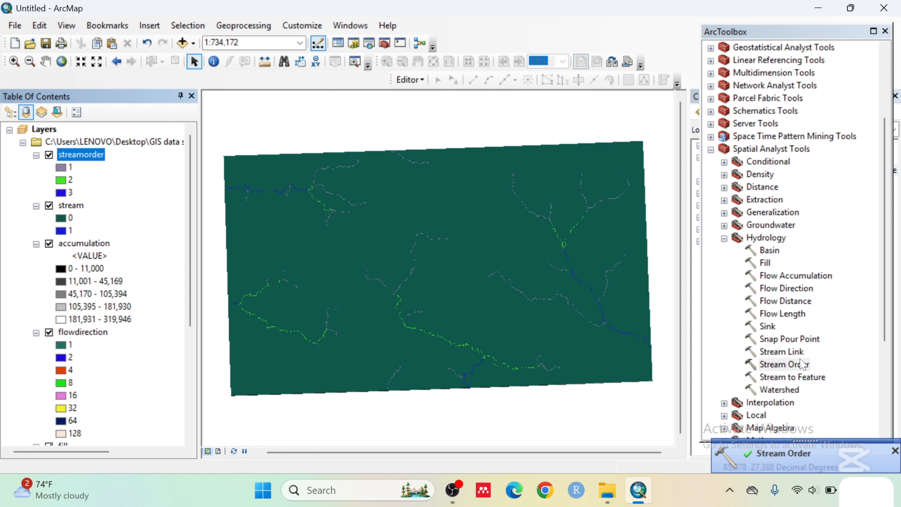
Close ArcToolbox and set up a new shapefile named outlet with Point feature type in the Results folder.
left_click(725, 238)
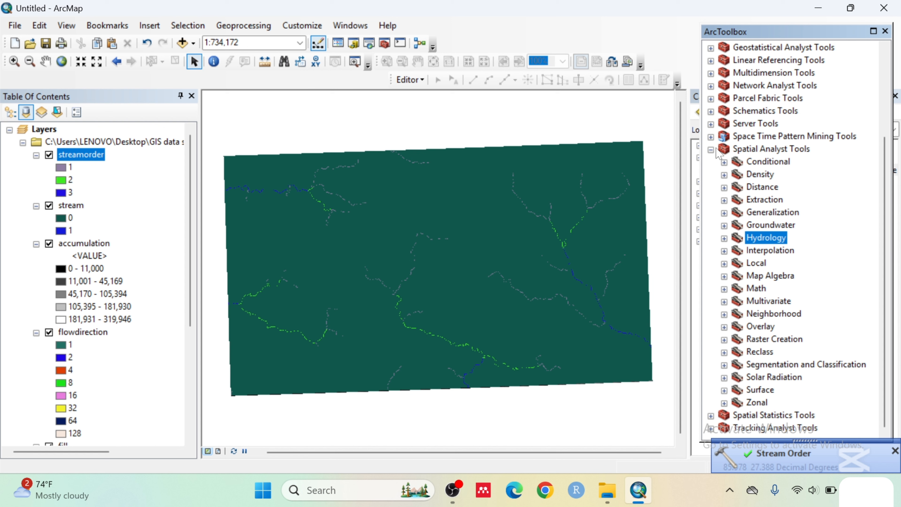
left_click(885, 31)
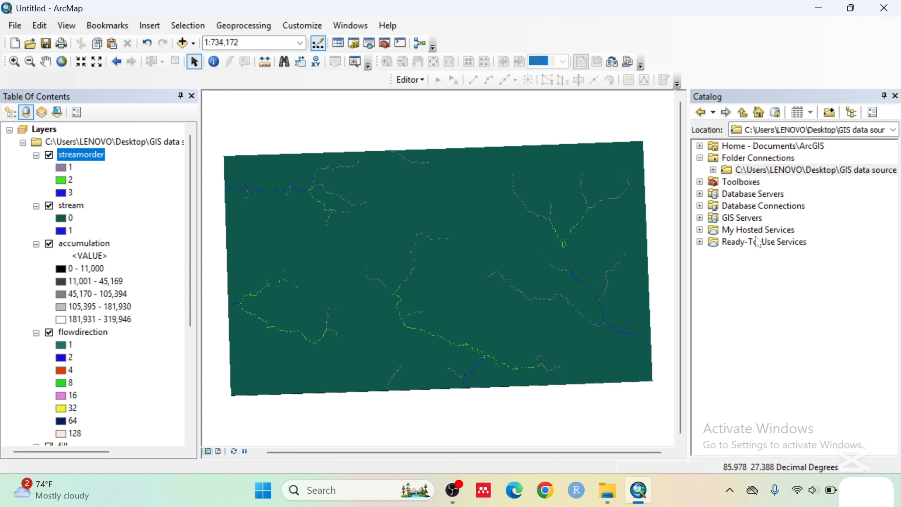
left_click(713, 170)
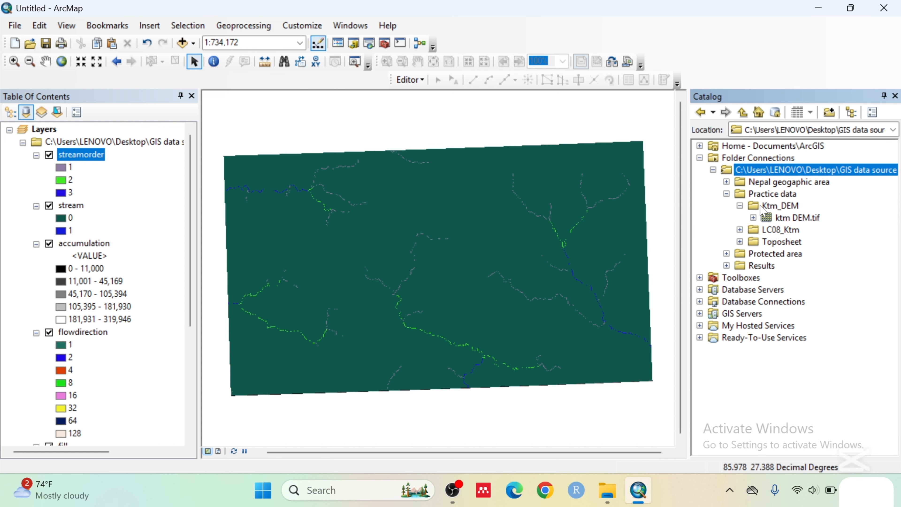
left_click(739, 206)
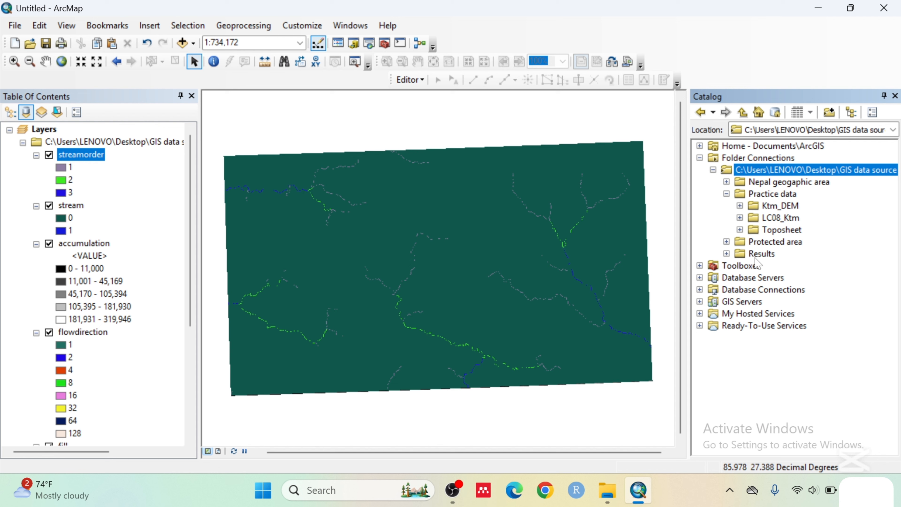
left_click(761, 254)
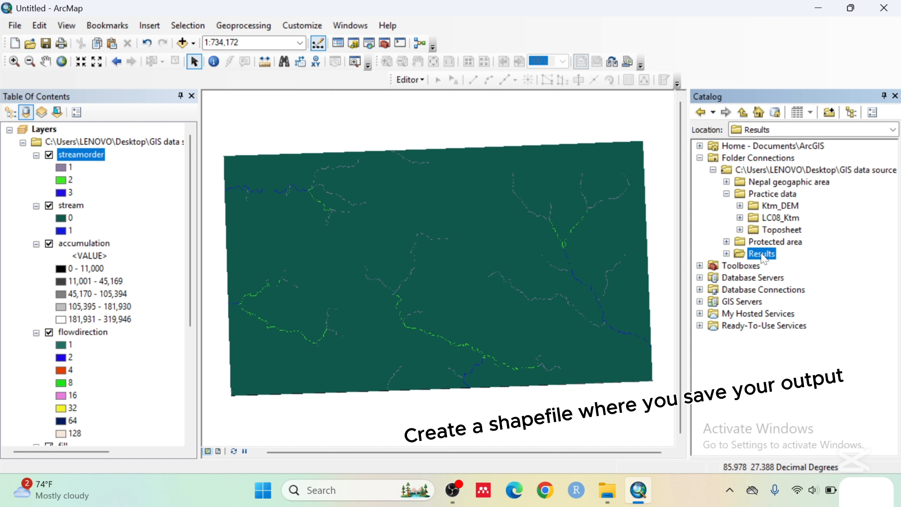
right_click(763, 257)
mouse_move(794, 341)
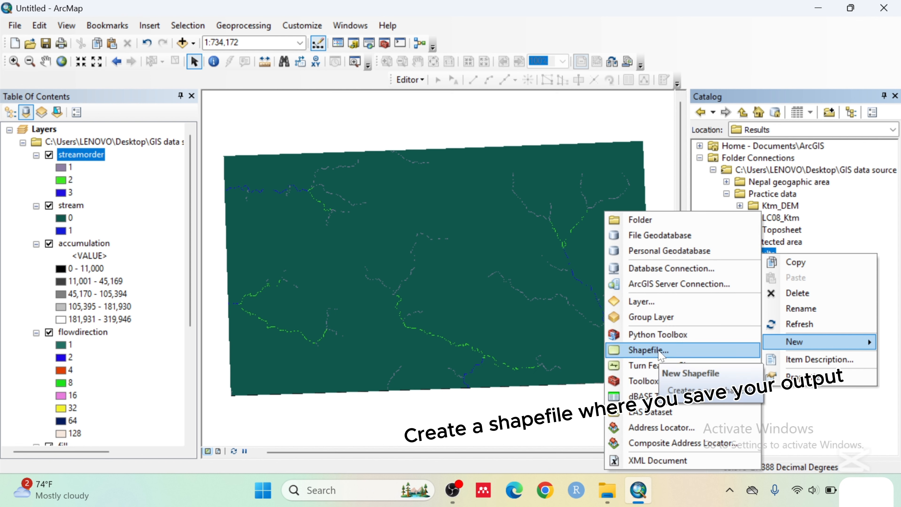
left_click(648, 349)
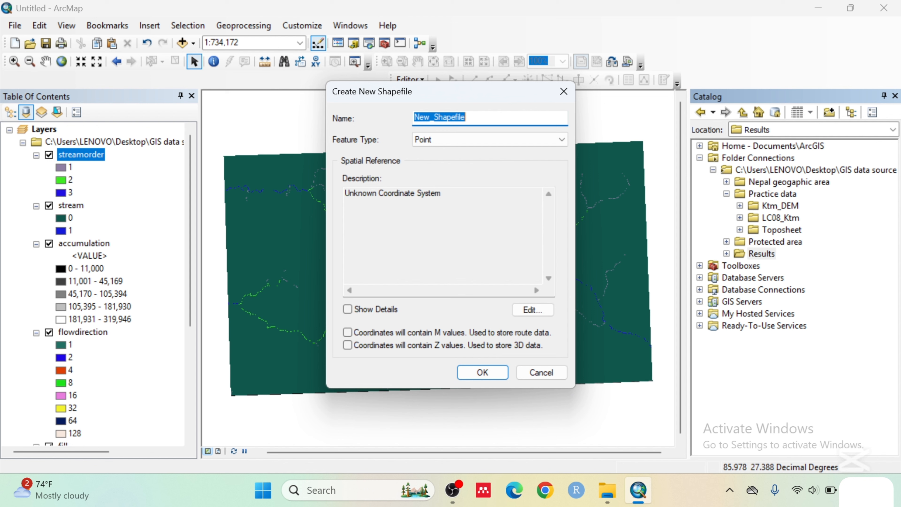
type("outlet")
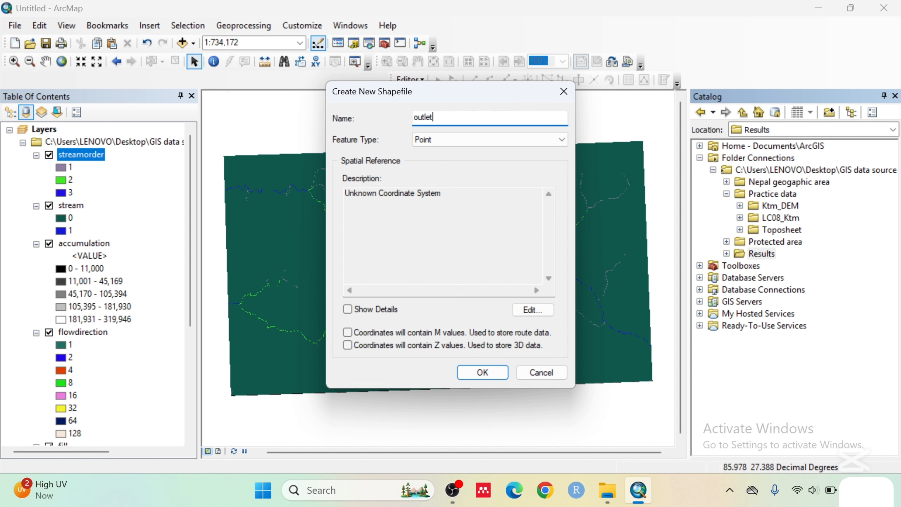
left_click(458, 144)
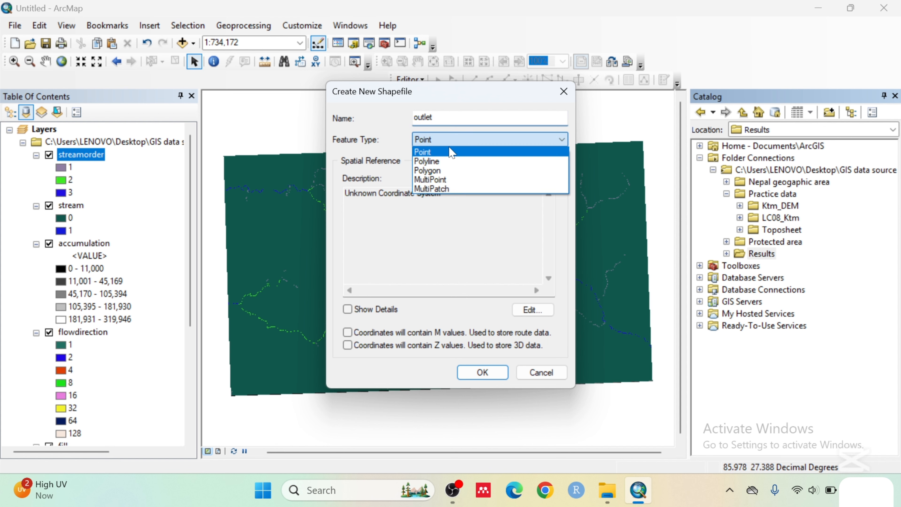
left_click(448, 152)
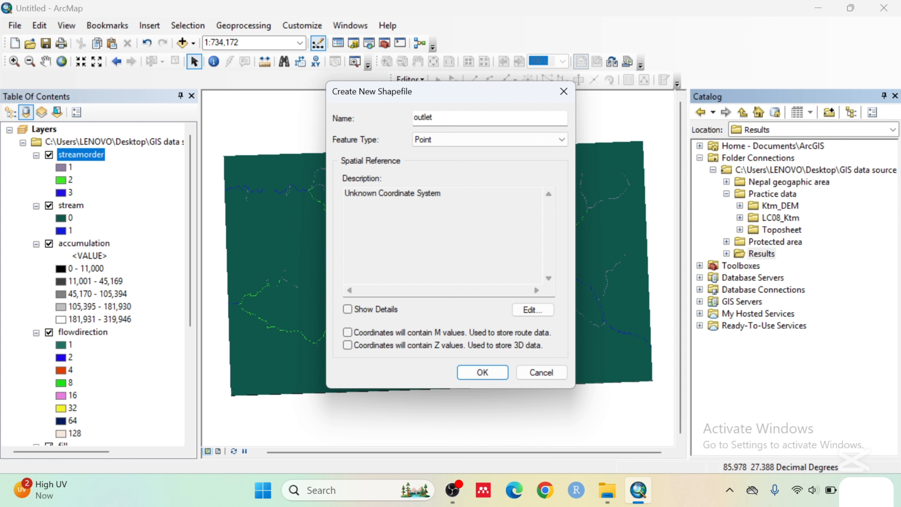
Assign the WGS 1984 UTM Zone 44N coordinate system to the outlet point shapefile and create it.
left_click(532, 310)
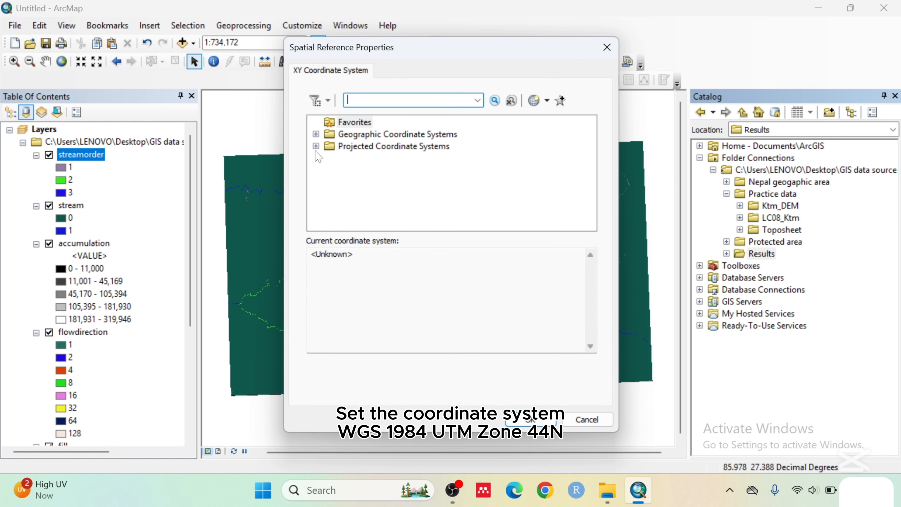
left_click(316, 146)
scroll(403, 173, "down", 2)
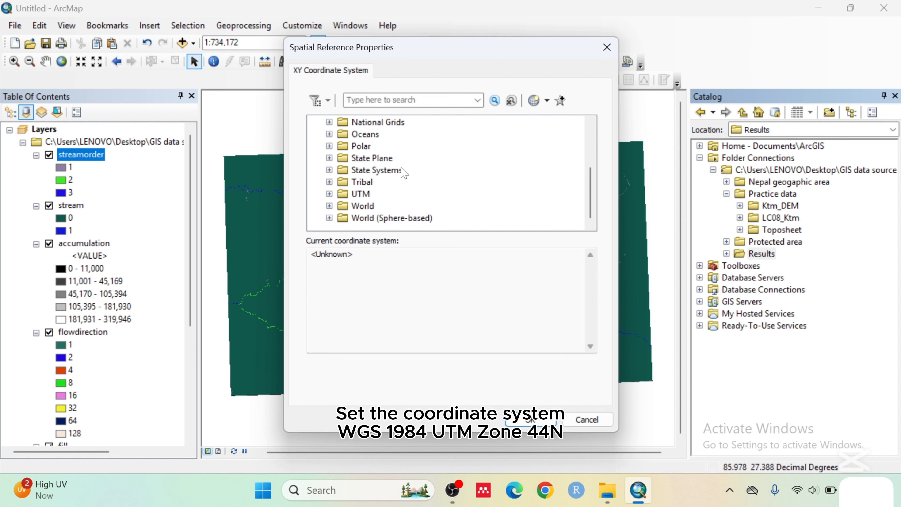
left_click(329, 194)
scroll(333, 198, "down", 2)
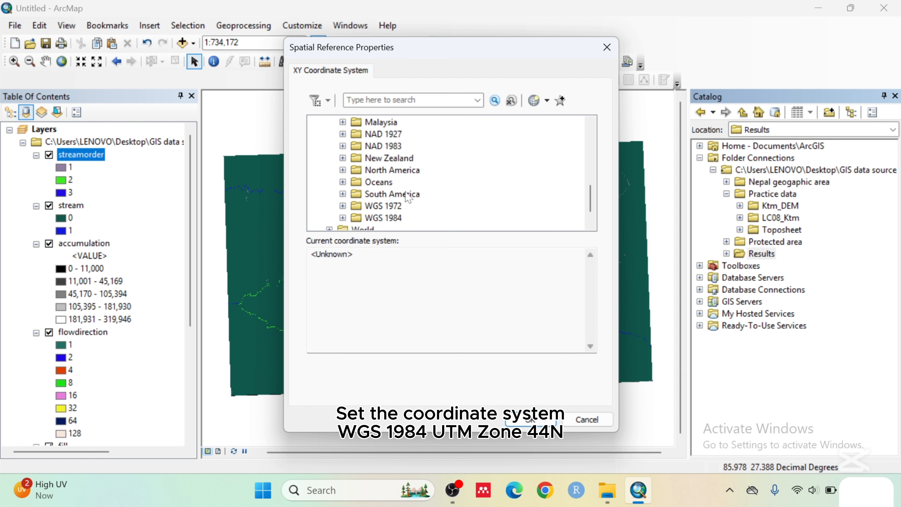
left_click(342, 217)
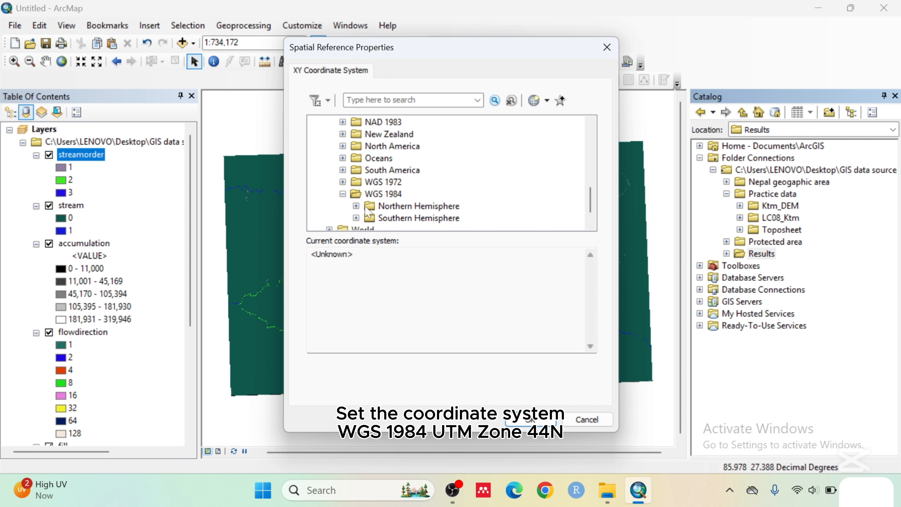
left_click(356, 206)
scroll(461, 184, "down", 20)
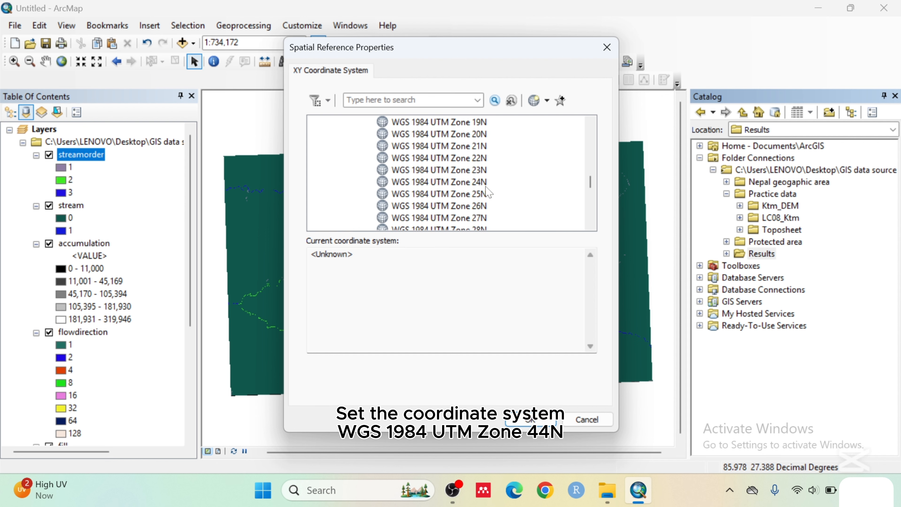
scroll(489, 194, "down", 6)
left_click(455, 206)
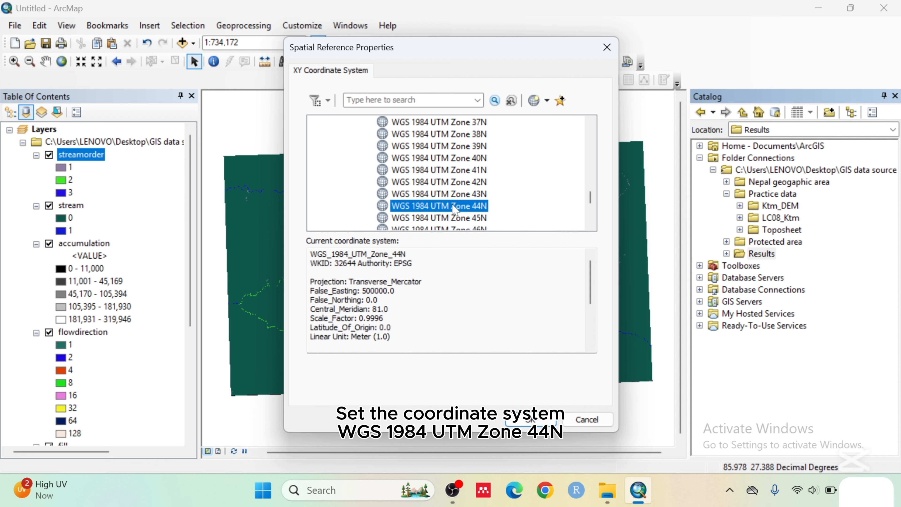
left_click(530, 420)
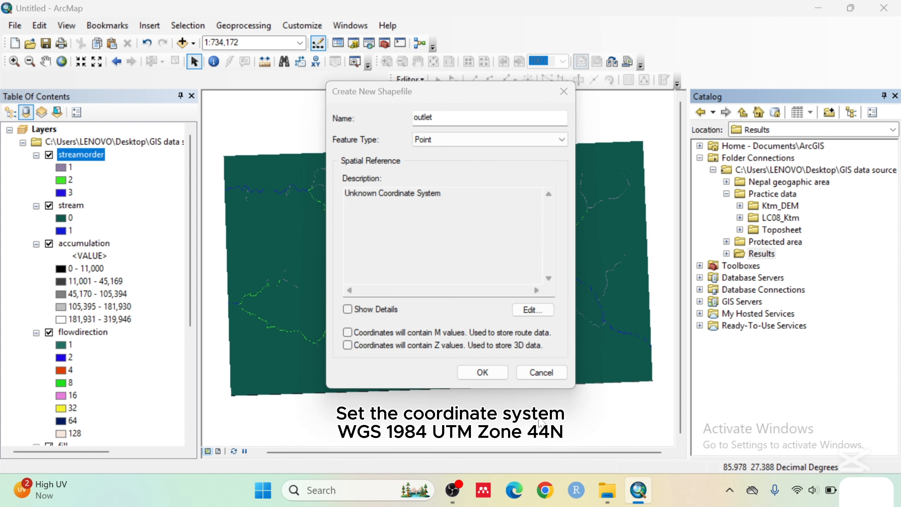
left_click(491, 372)
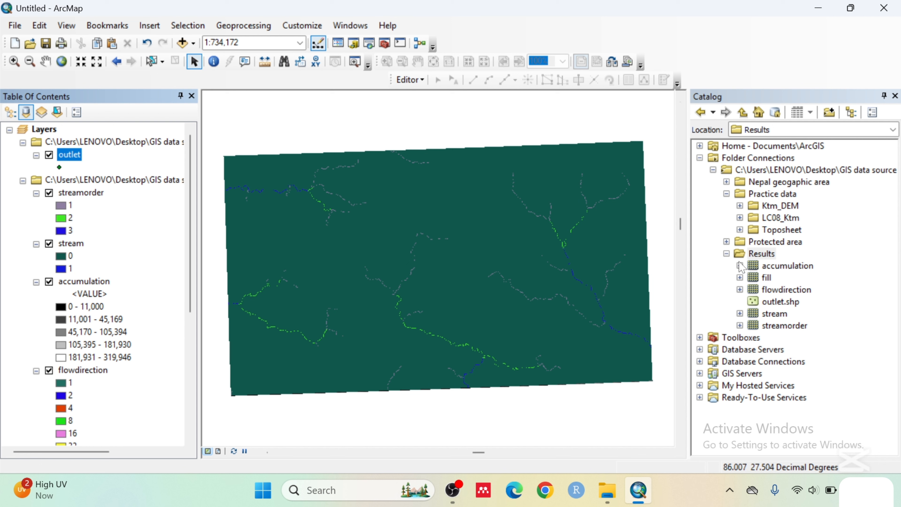
Collapse the Results and Practice data folders and close the Catalog.
left_click(726, 253)
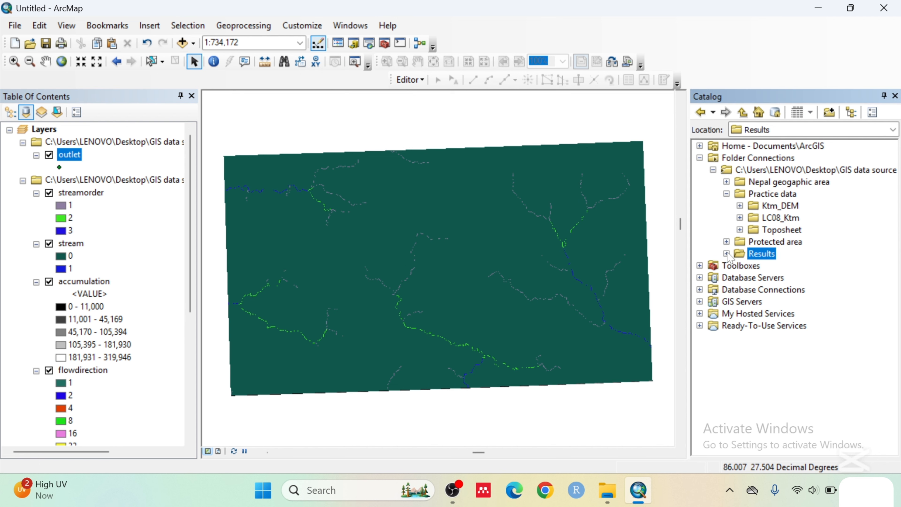
left_click(726, 193)
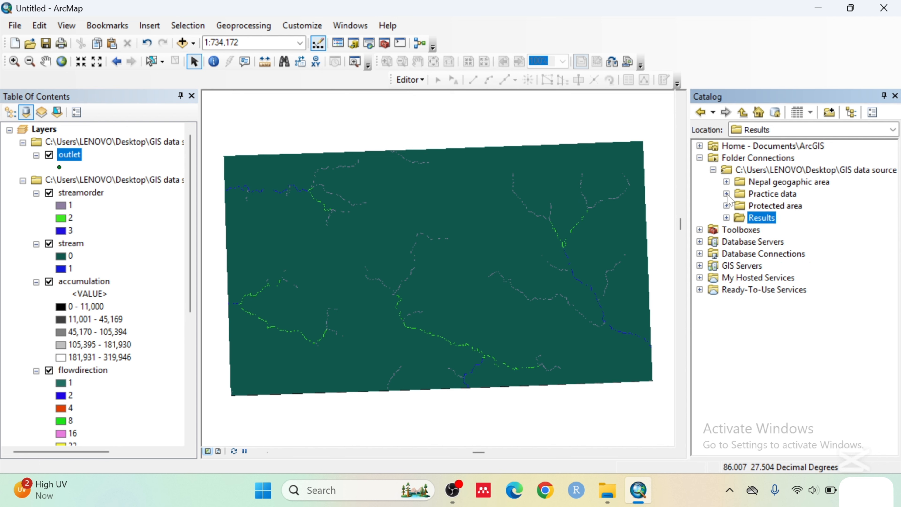
left_click(895, 96)
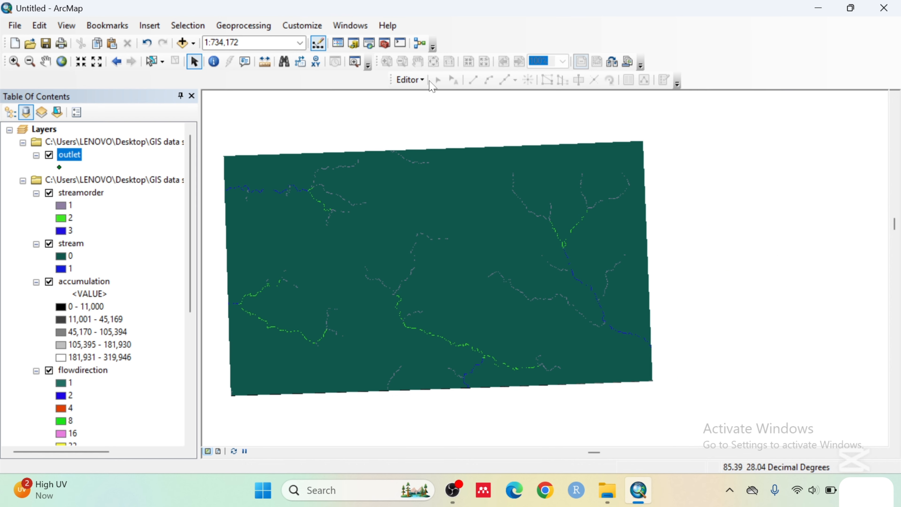
Hide the Editor toolbar and display it again.
right_click(727, 59)
left_click(745, 164)
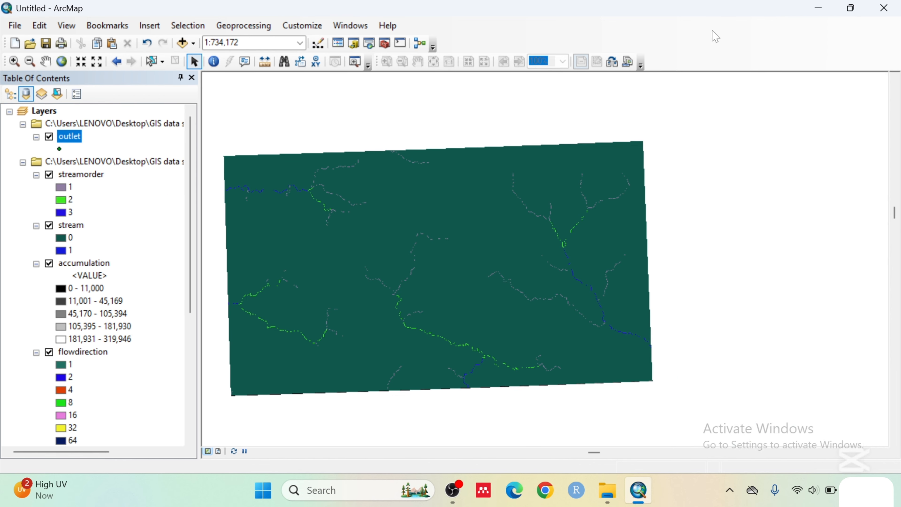
right_click(712, 34)
left_click(747, 164)
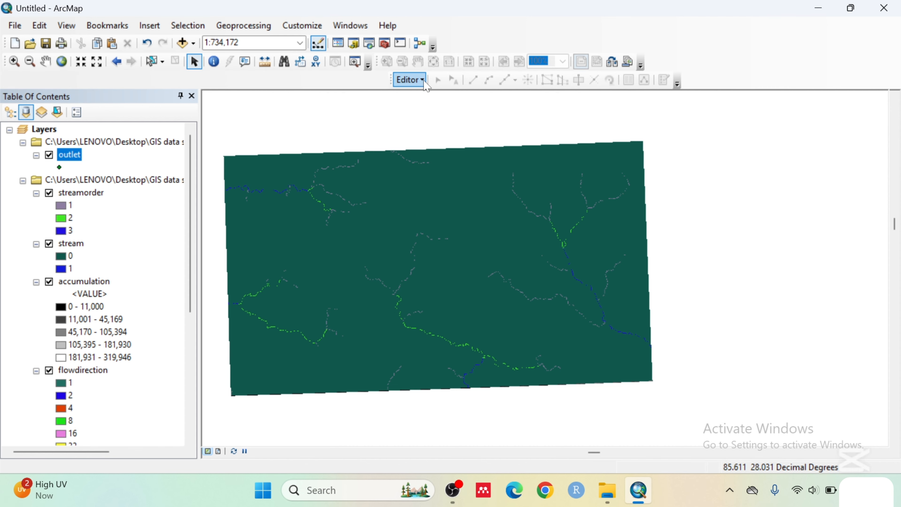
Start an edit session on the outlet layer.
left_click(419, 79)
left_click(438, 100)
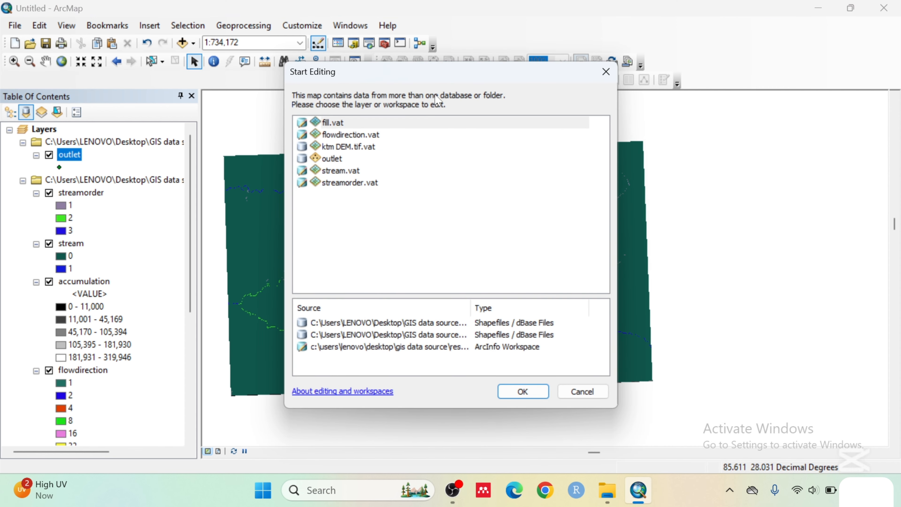
left_click(331, 159)
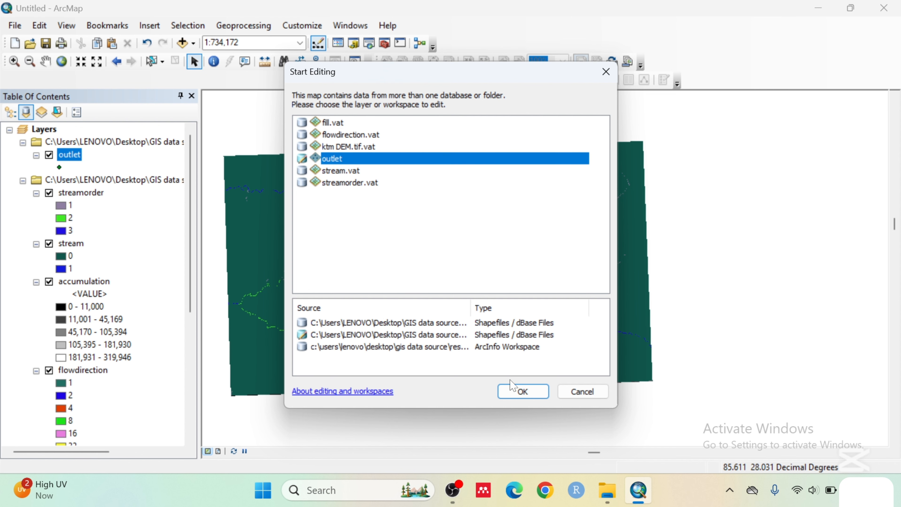
left_click(514, 389)
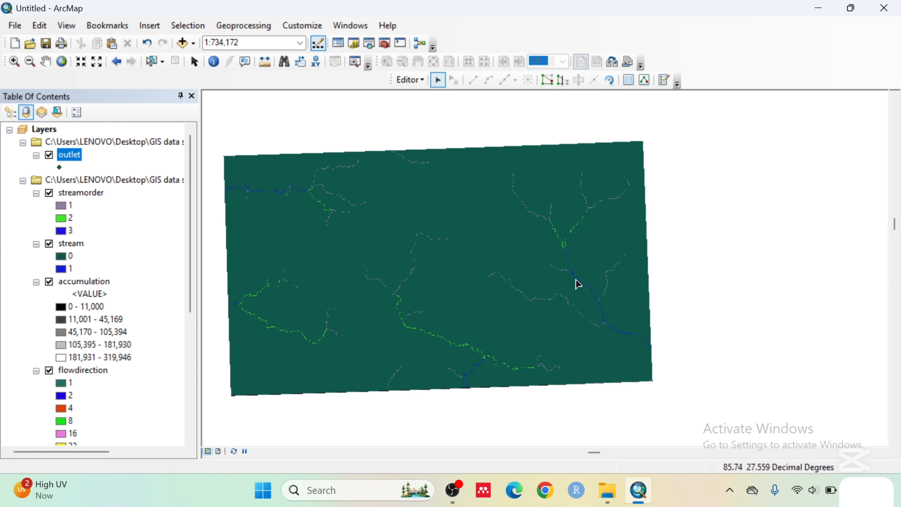
Using the outlet feature template, place a point on the northeastern order 3 stream, just upstream of the small order 1 tributary junction.
scroll(577, 285, "down", 2)
scroll(576, 285, "down", 4)
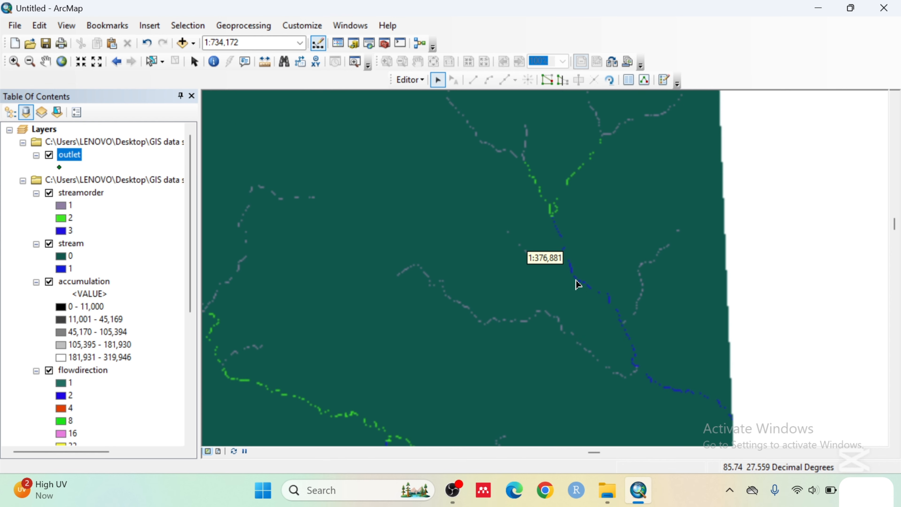
scroll(576, 285, "down", 1)
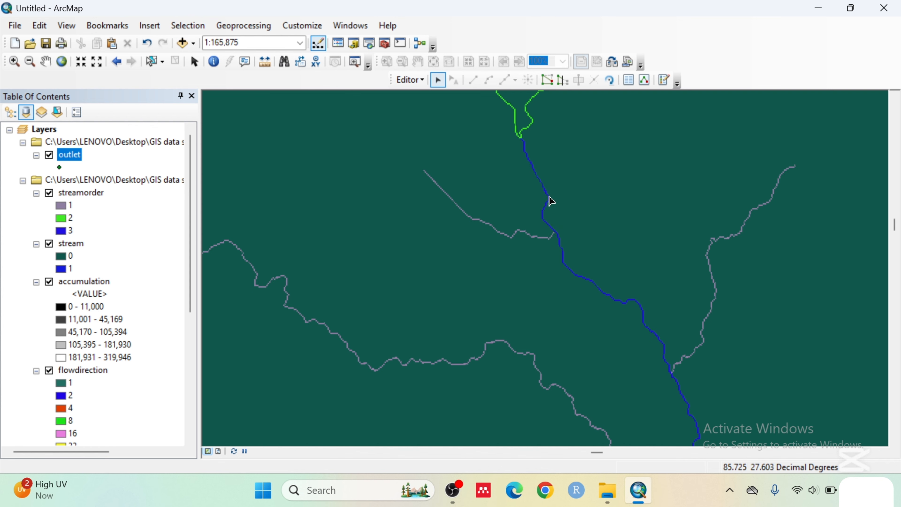
scroll(551, 201, "down", 3)
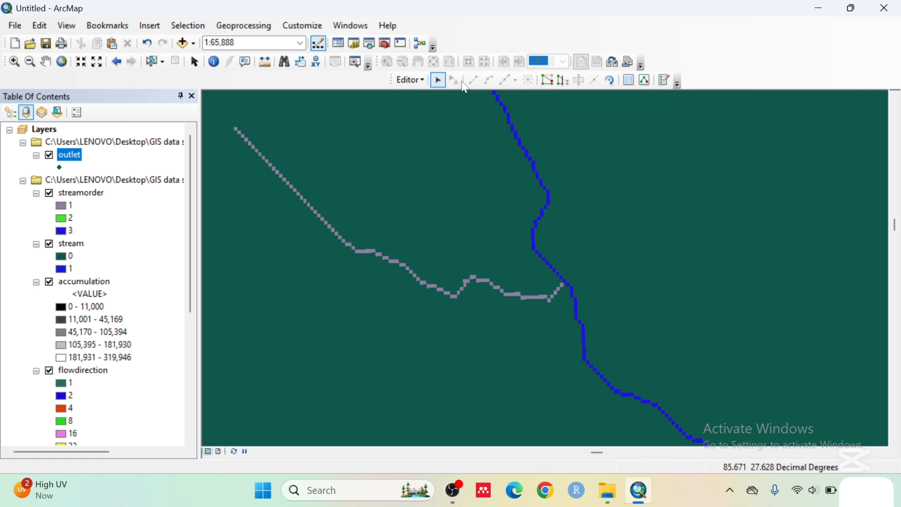
left_click(427, 83)
left_click(428, 83)
left_click(664, 80)
left_click(742, 145)
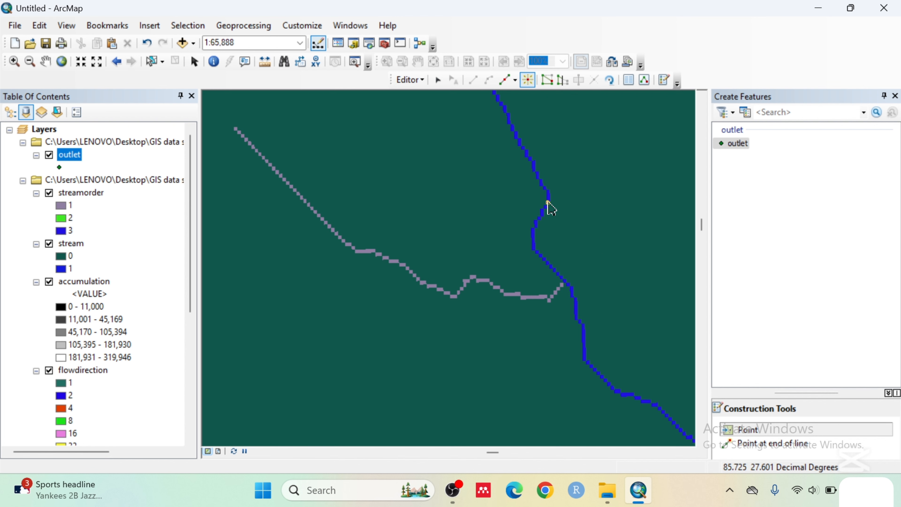
scroll(549, 208, "up", 1)
scroll(550, 208, "up", 2)
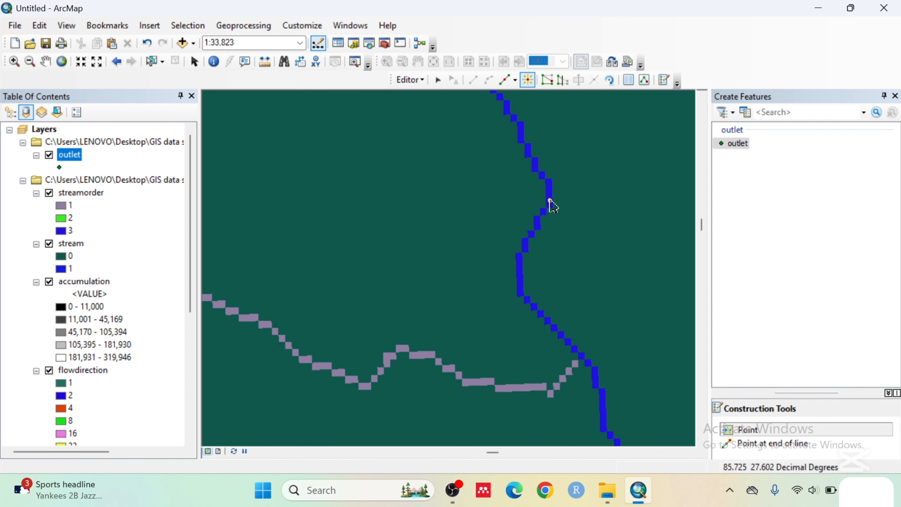
left_click(549, 201)
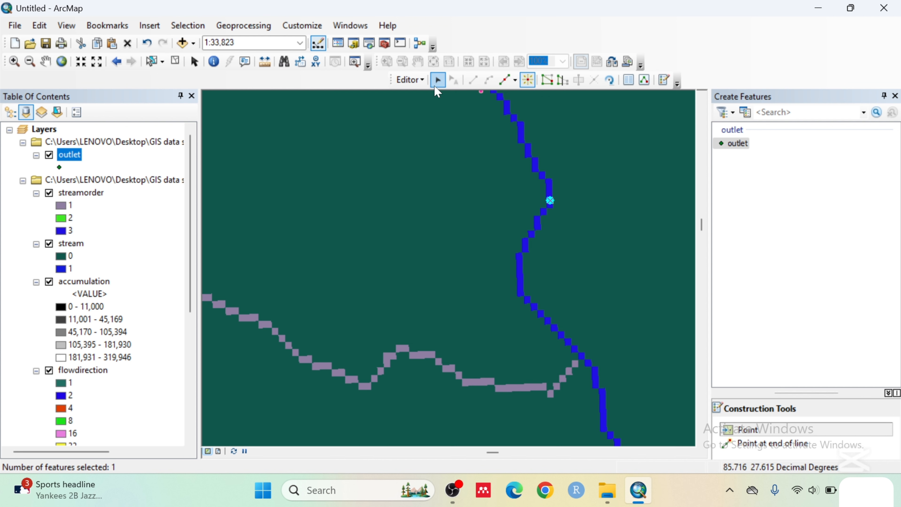
Save the edits to the outlet layer and stop editing.
left_click(410, 79)
left_click(445, 127)
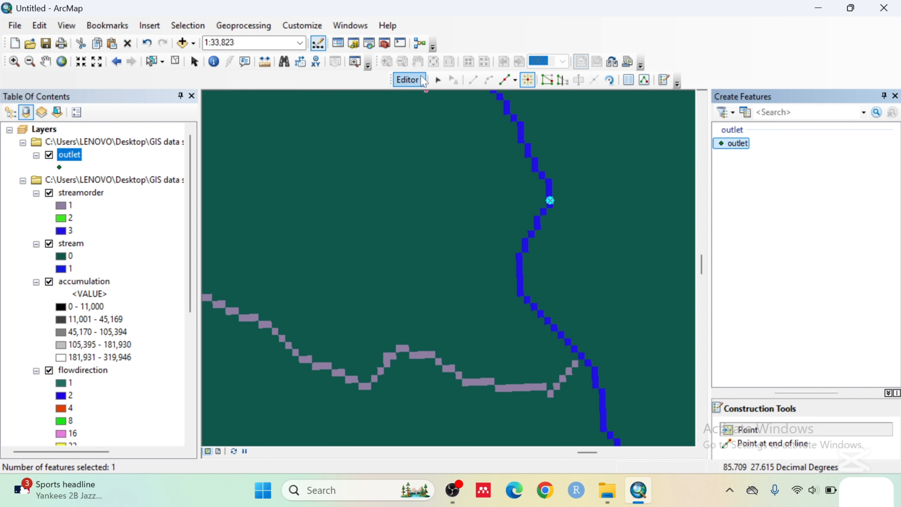
left_click(423, 80)
left_click(443, 115)
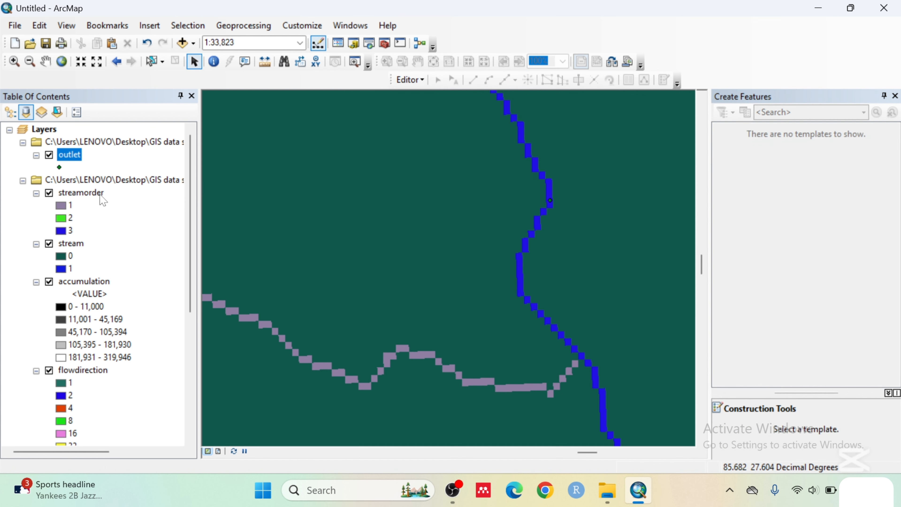
Zoom the map to the streamorder layer and close the Create Features window.
right_click(97, 193)
left_click(151, 263)
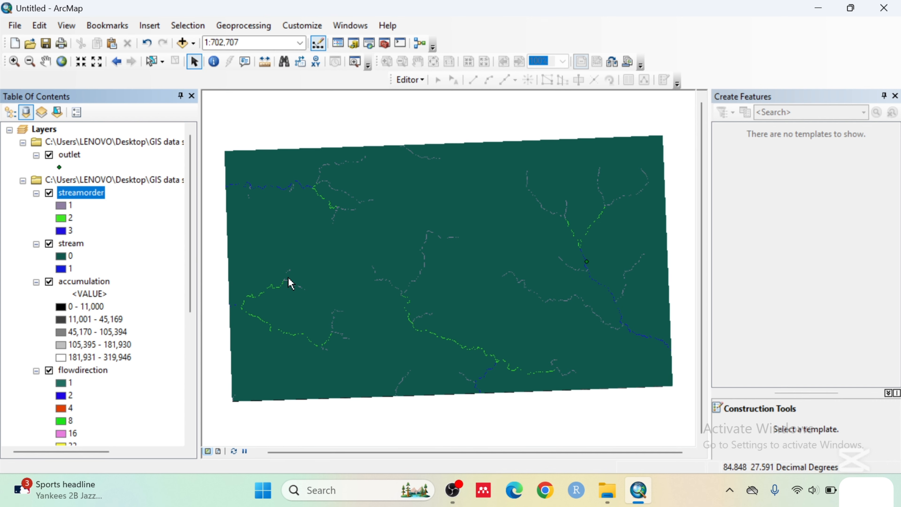
left_click(895, 96)
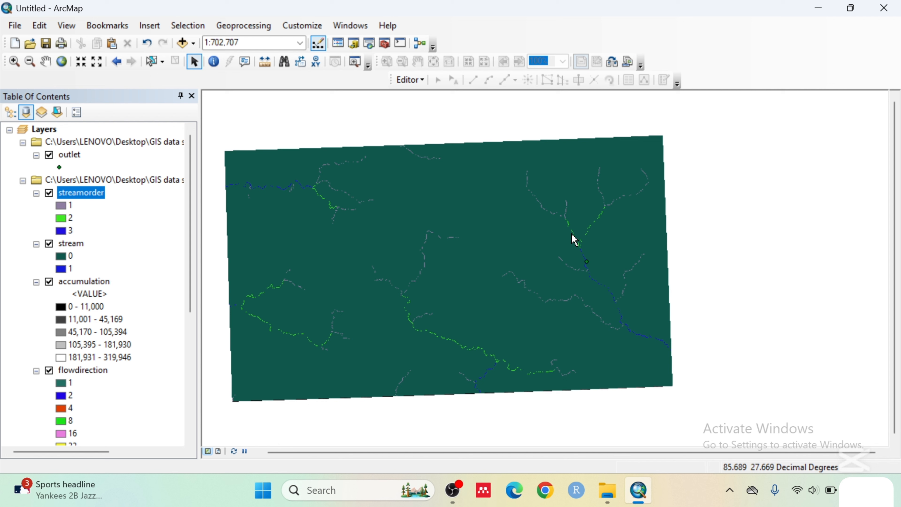
Start the Watershed tool with flowdirection as the flow direction raster and outlet as the pour point data.
left_click(385, 47)
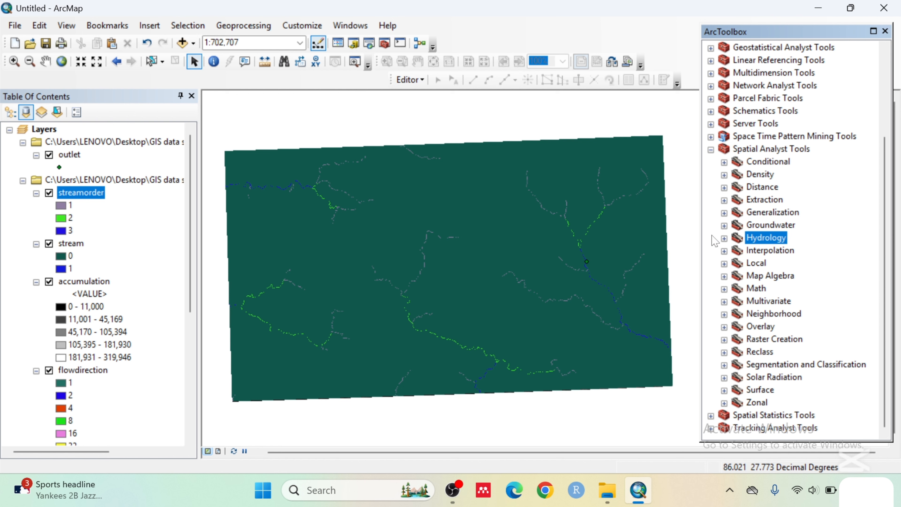
left_click(724, 238)
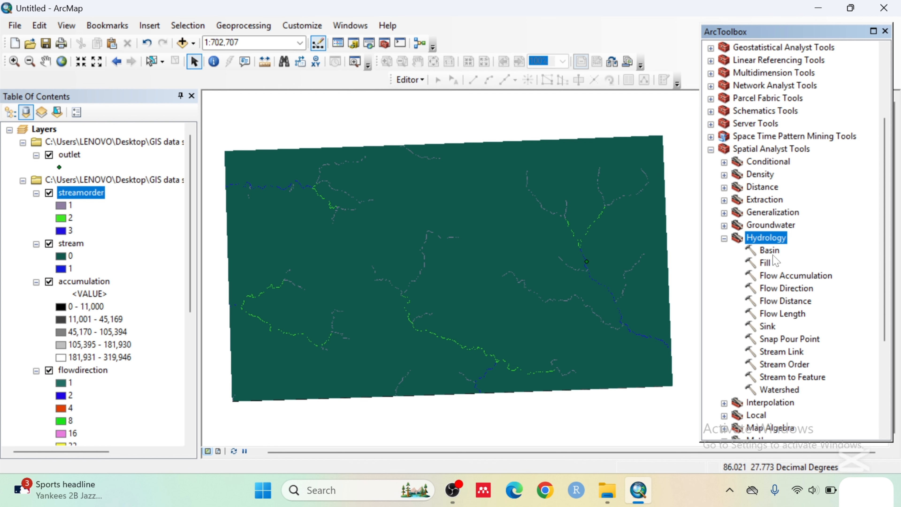
double_click(784, 389)
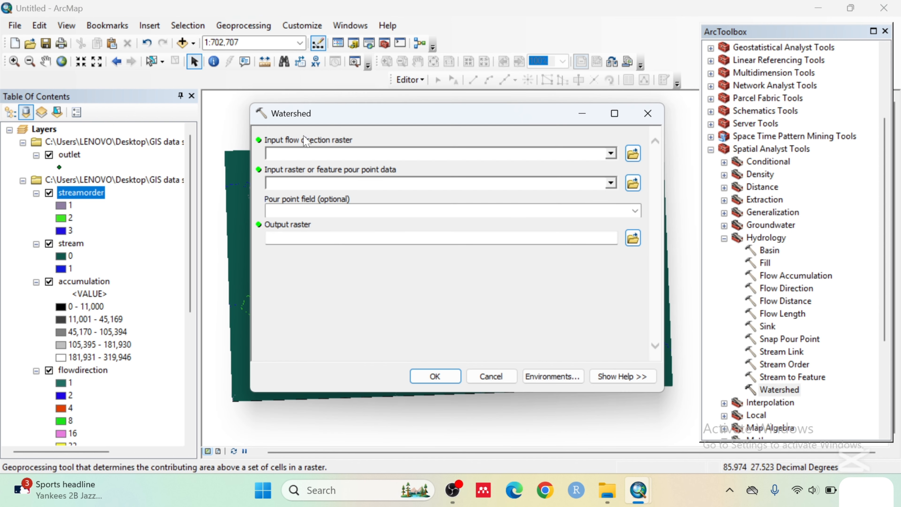
left_click(610, 154)
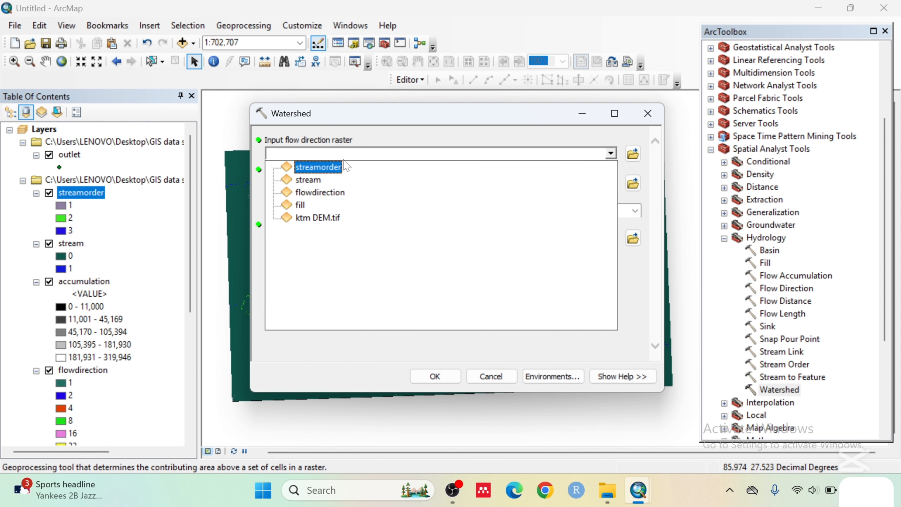
left_click(318, 191)
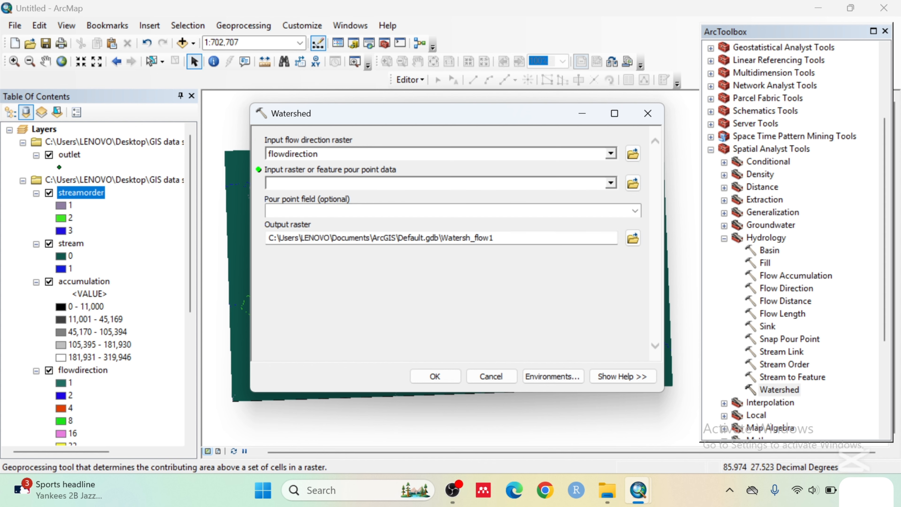
left_click(610, 183)
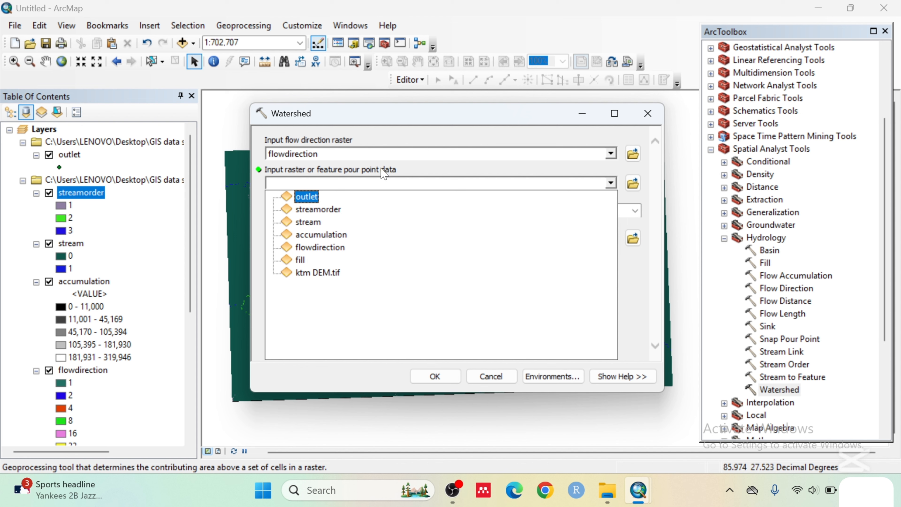
left_click(305, 197)
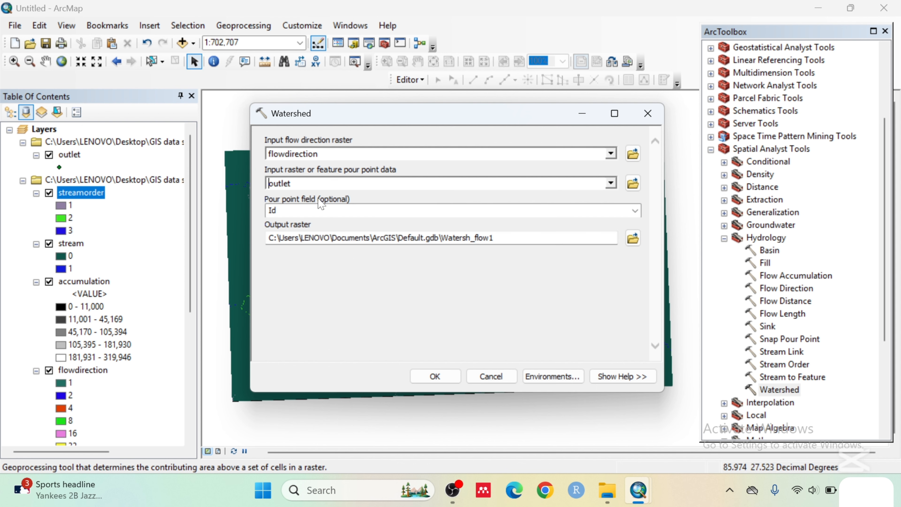
Set the Watershed output raster to watershed in the Results folder.
left_click(633, 238)
type("watershed")
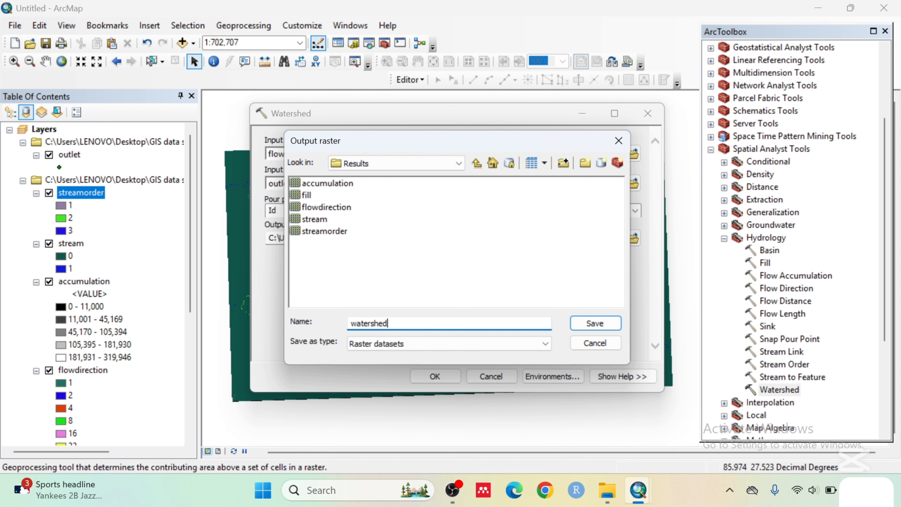
left_click(595, 324)
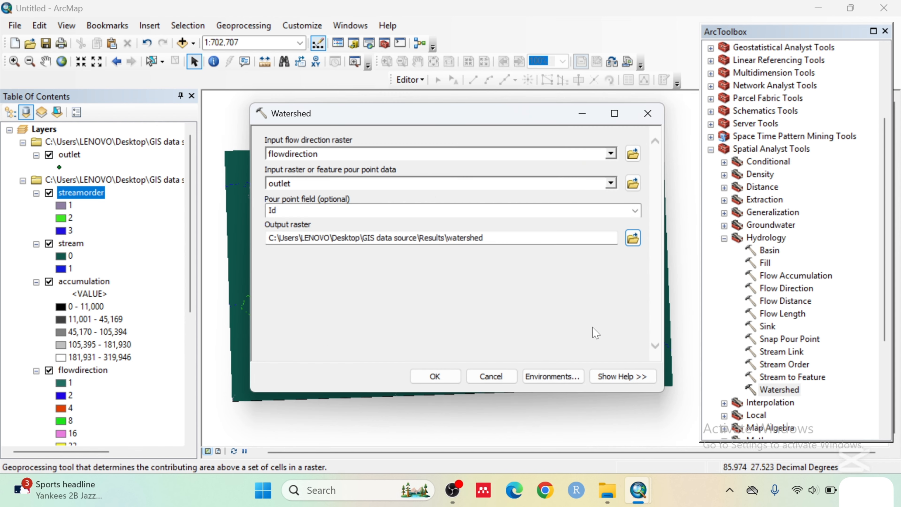
Run the Watershed tool with the chosen settings, and collapse the Hydrology and Spatial Analyst toolsets.
left_click(437, 379)
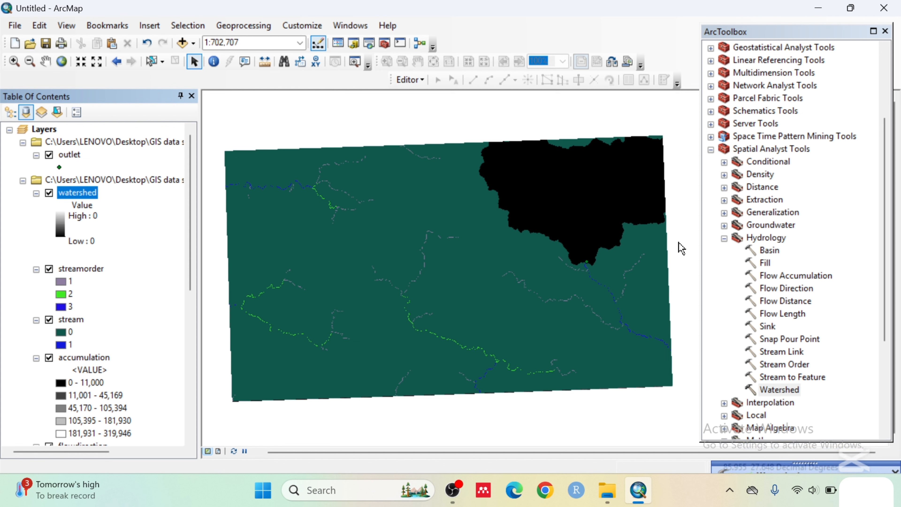
left_click(724, 238)
left_click(711, 149)
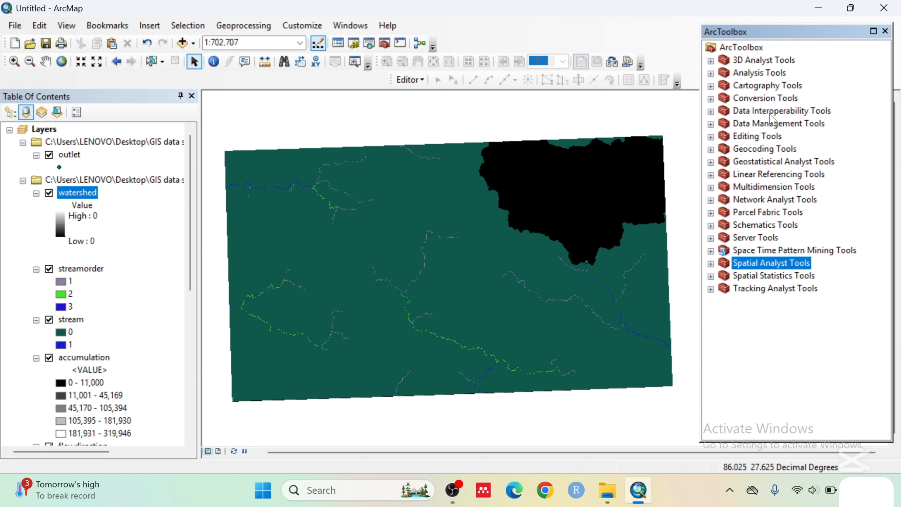
Convert the watershed raster to polygon features with Raster to Polygon, saving the output as polygon in the Results folder.
left_click(711, 99)
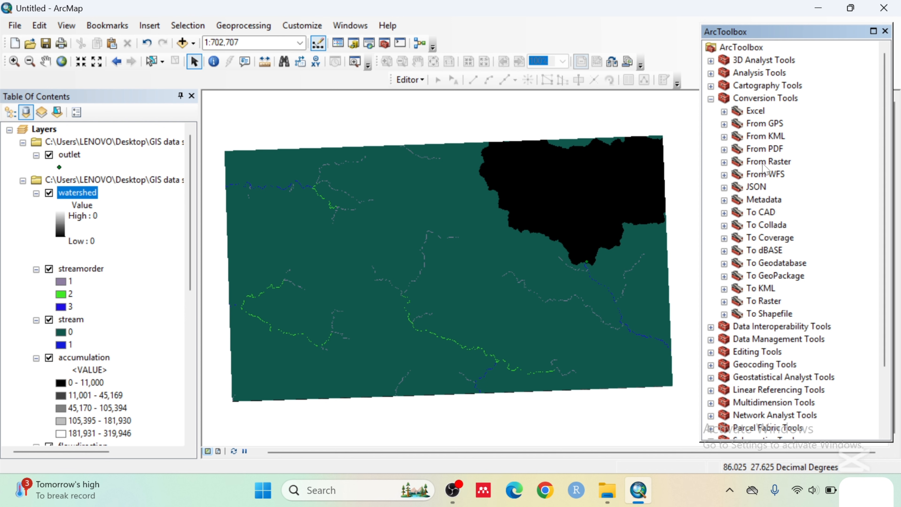
left_click(724, 162)
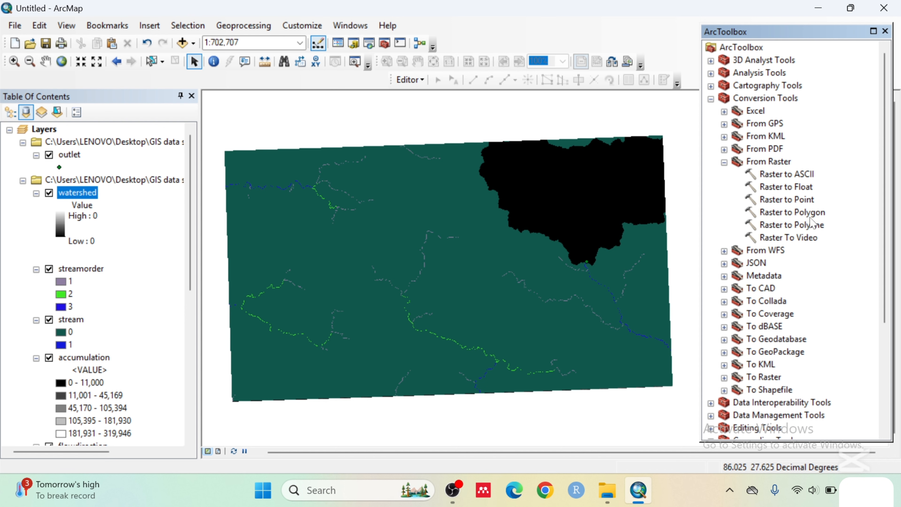
double_click(818, 214)
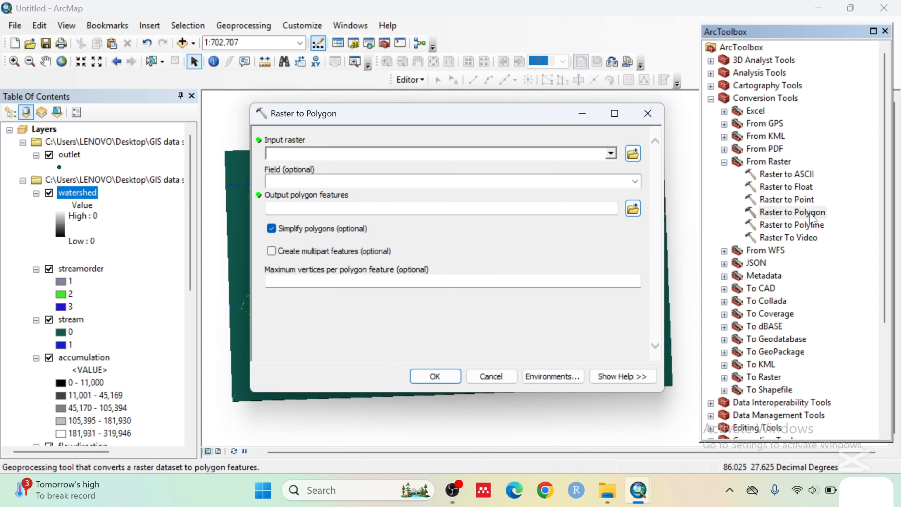
left_click(611, 154)
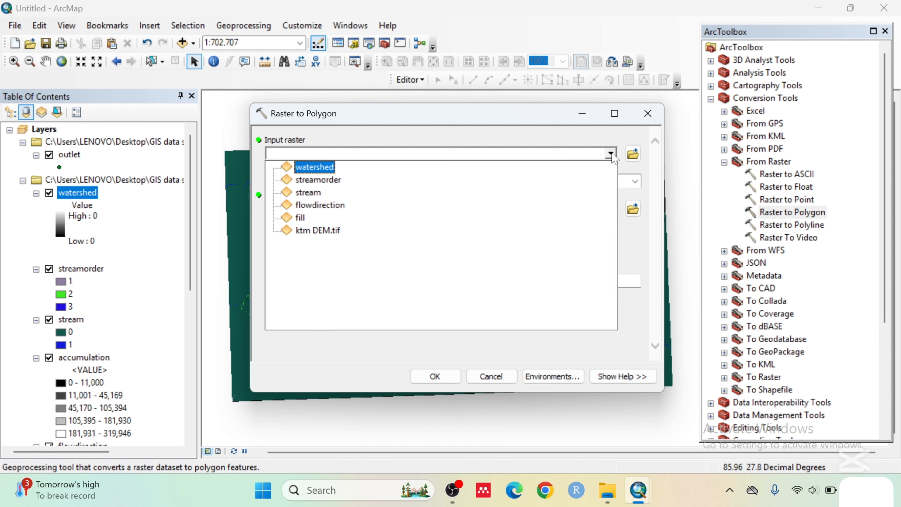
left_click(313, 168)
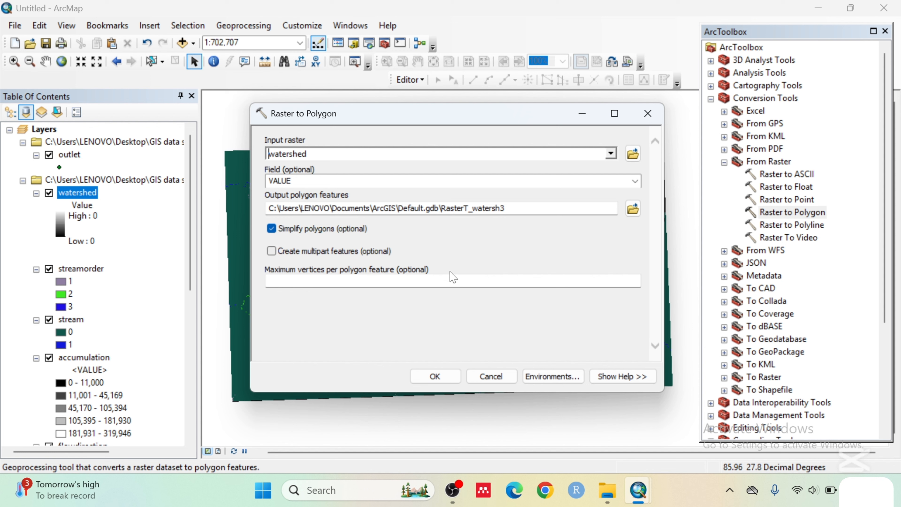
left_click(633, 209)
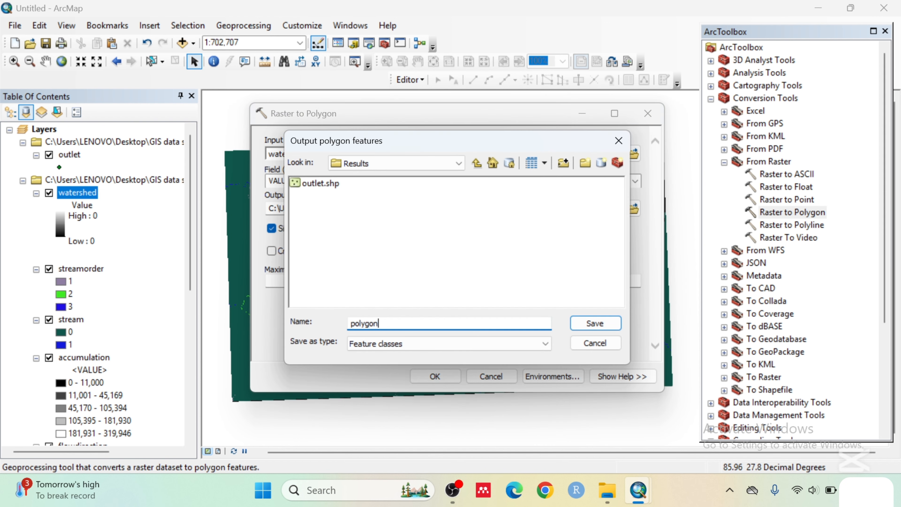
left_click(595, 323)
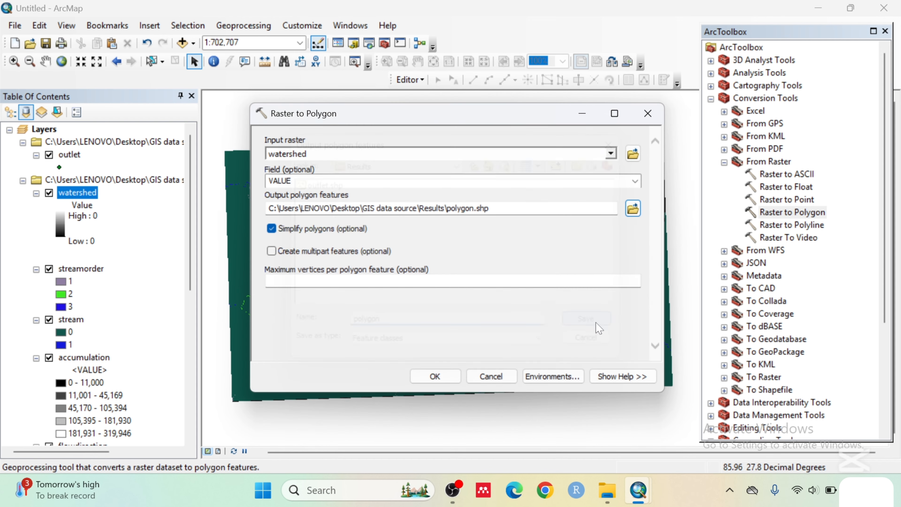
left_click(454, 376)
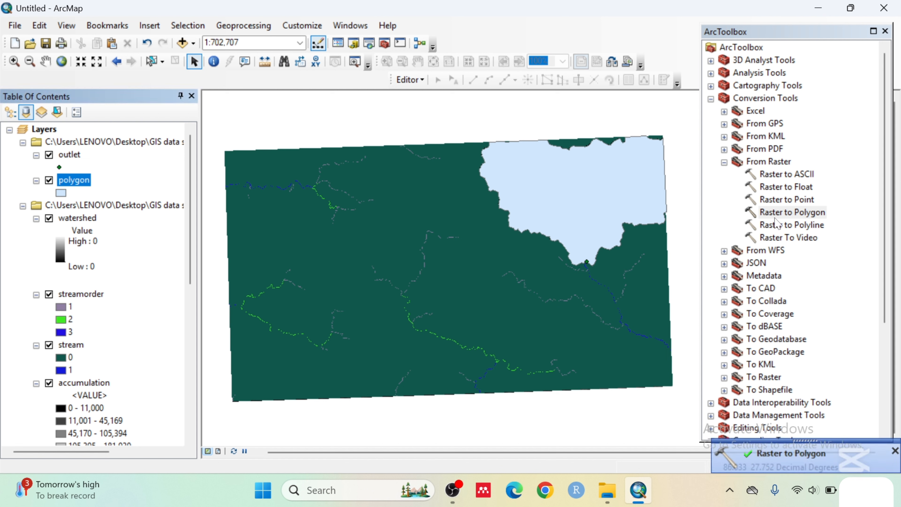
Convert the streamorder raster to line features with Raster to Polyline, saving the output as polyline in the Results folder.
double_click(777, 225)
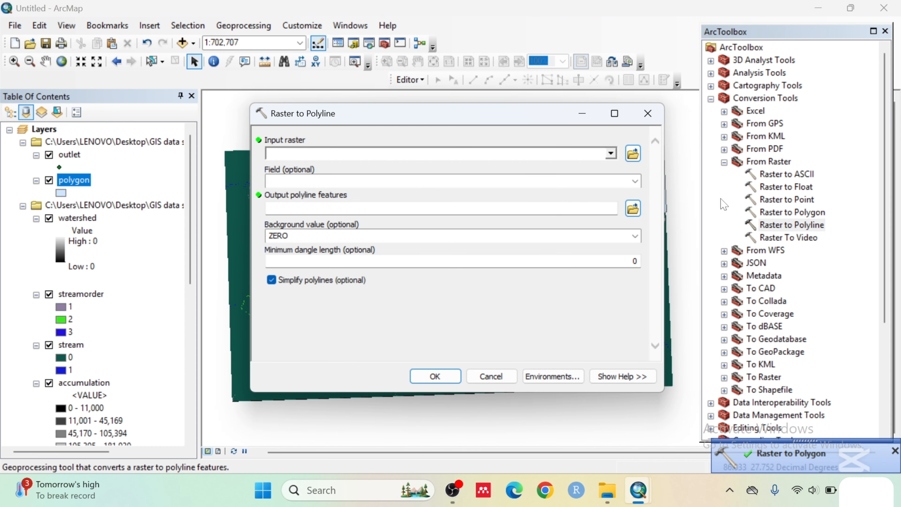
left_click(610, 153)
left_click(323, 180)
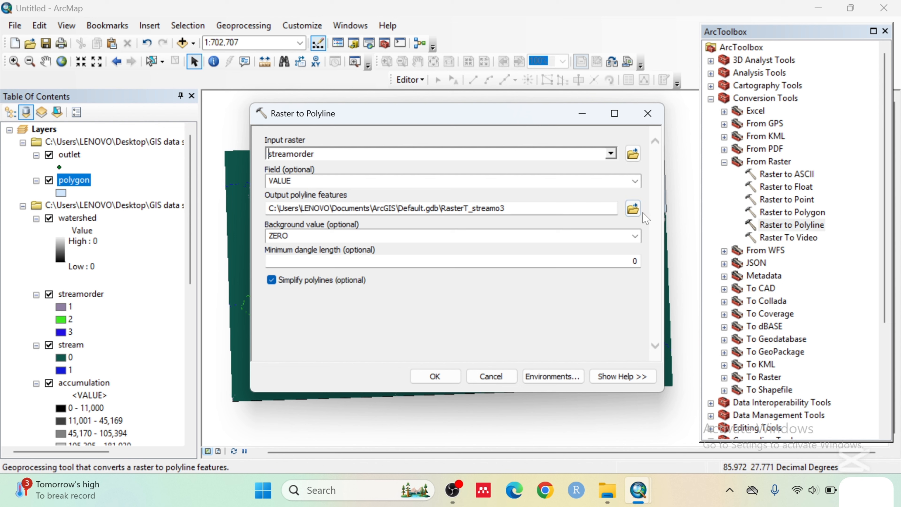
left_click(635, 212)
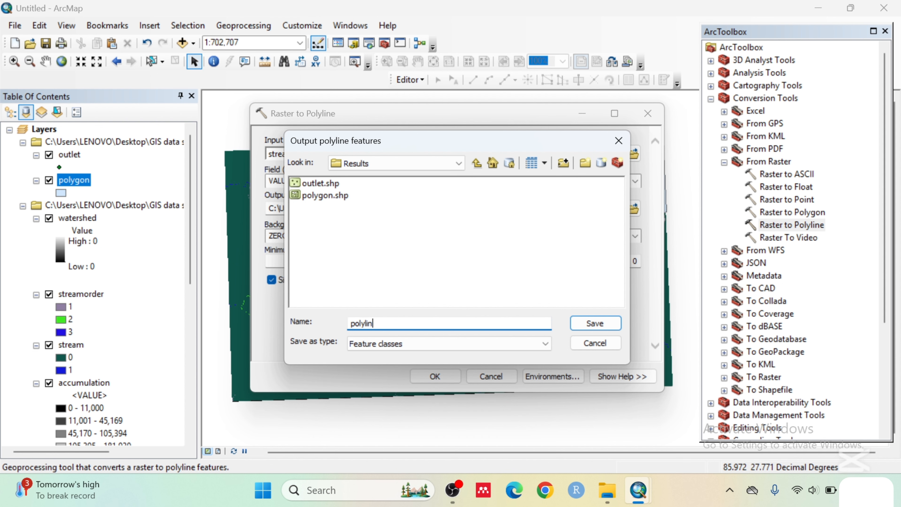
left_click(594, 323)
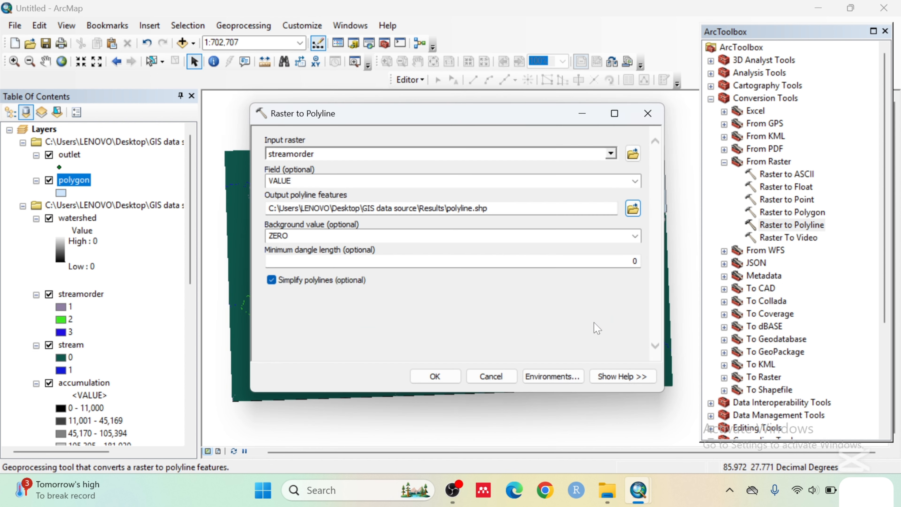
left_click(453, 373)
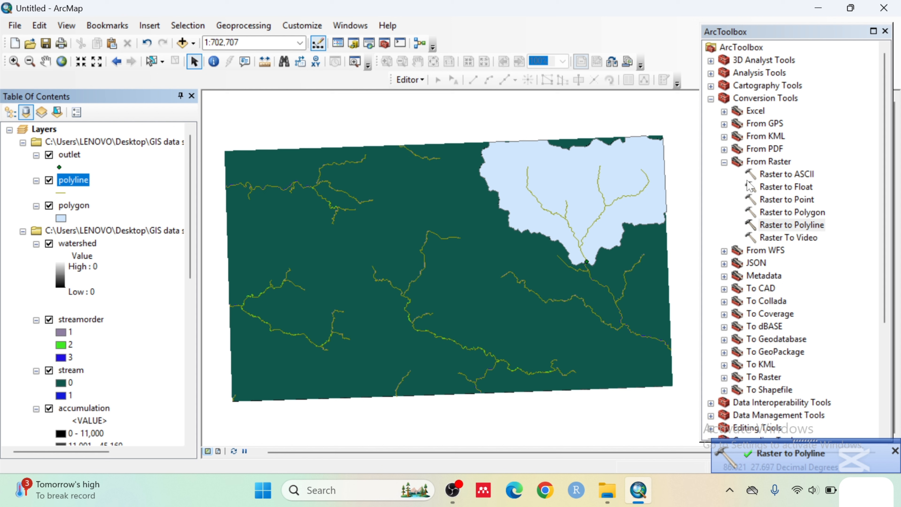
Collapse the From Raster and Conversion toolsets and close ArcToolbox.
left_click(724, 162)
left_click(711, 98)
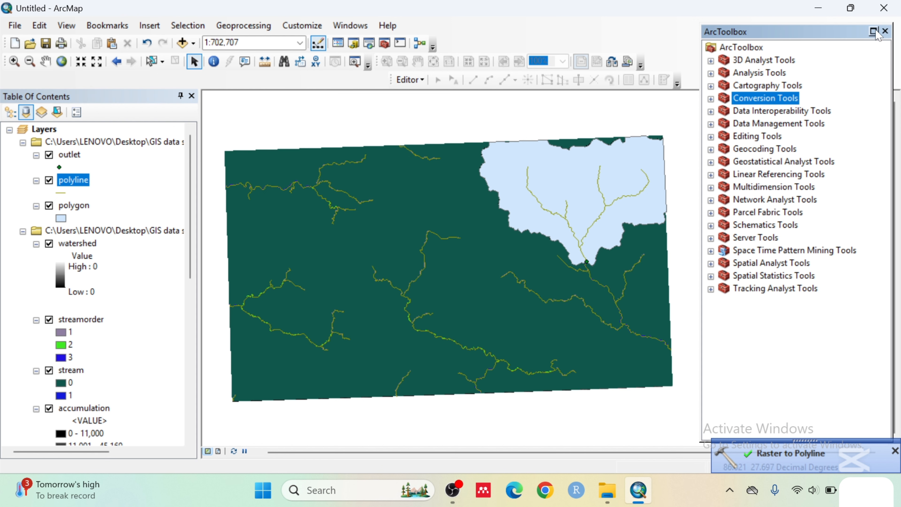
left_click(885, 32)
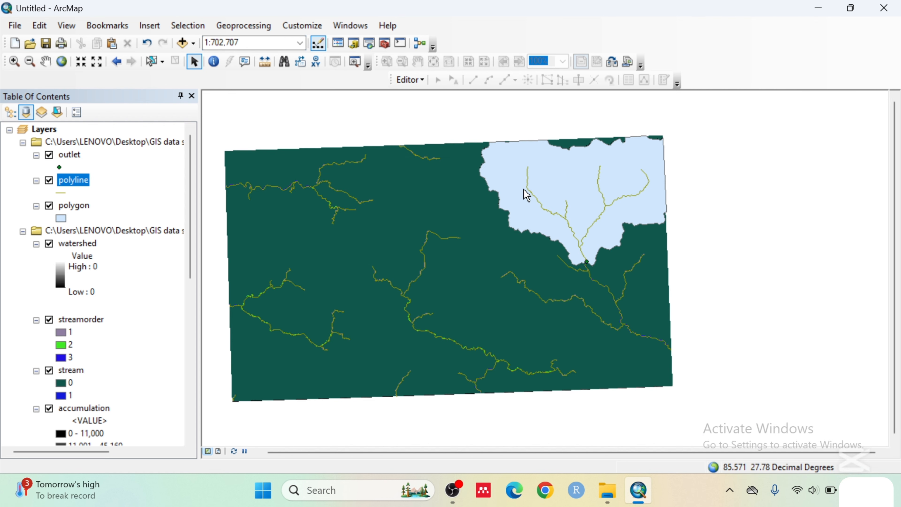
Clip the polyline layer to the polygon layer, saving the output as clipwater in the Results folder.
left_click(244, 25)
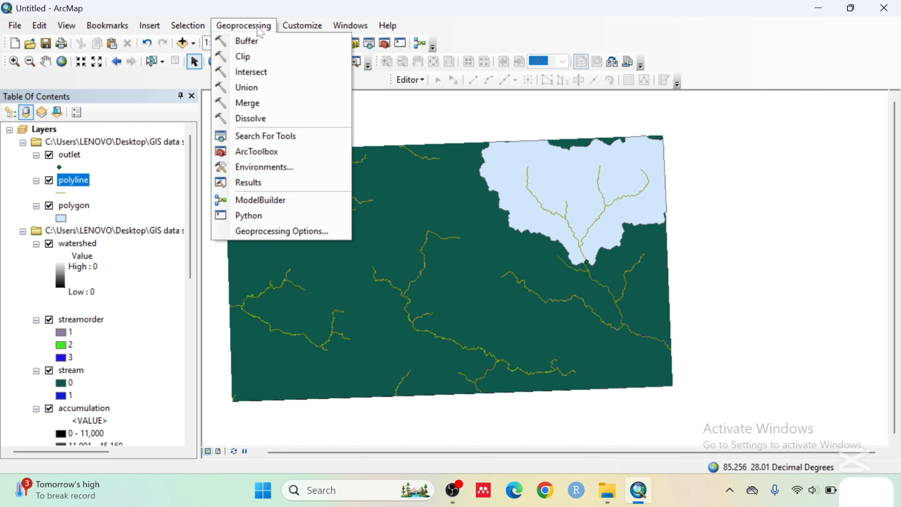
left_click(266, 58)
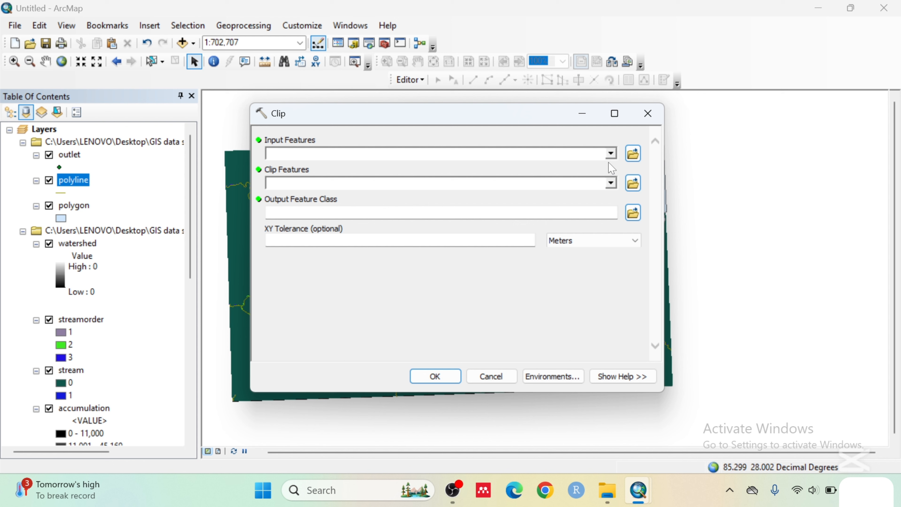
left_click(611, 153)
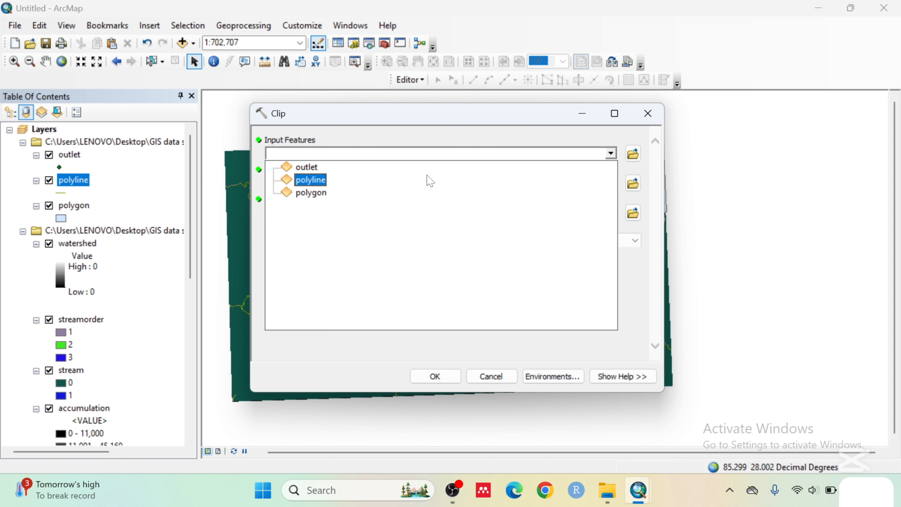
left_click(311, 181)
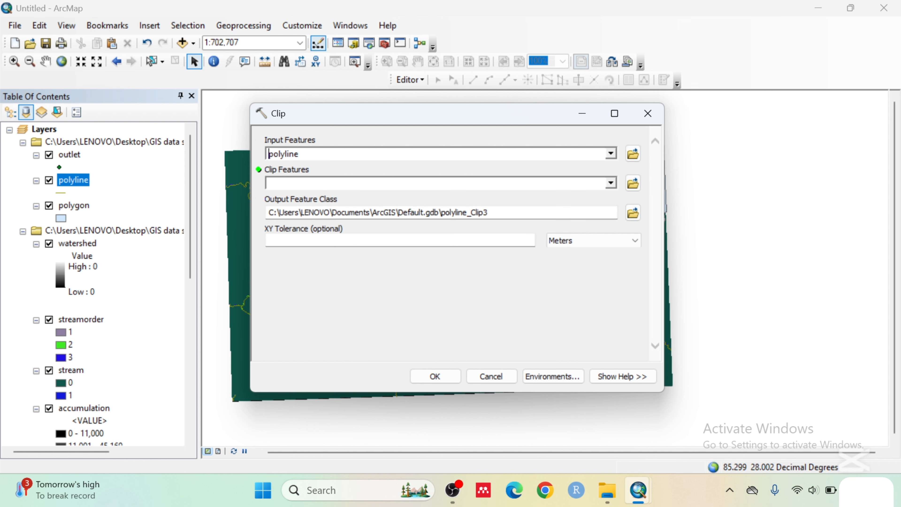
left_click(611, 183)
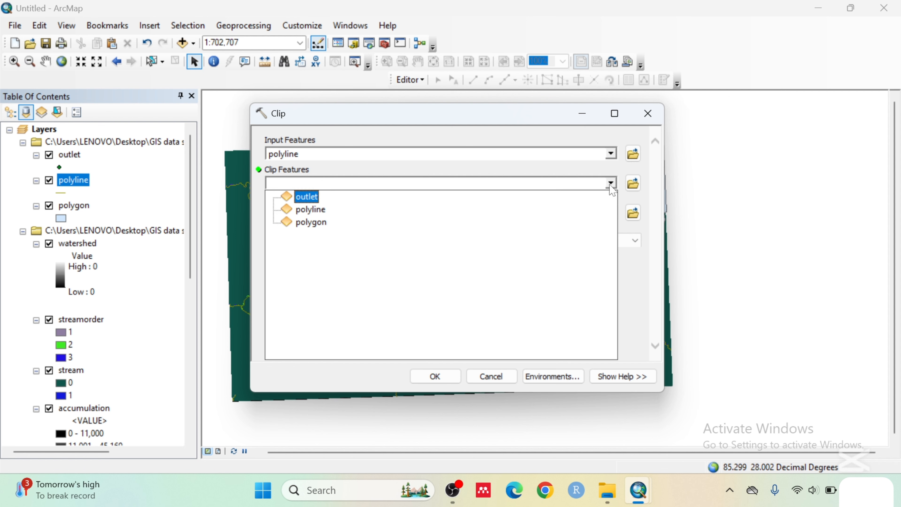
left_click(311, 224)
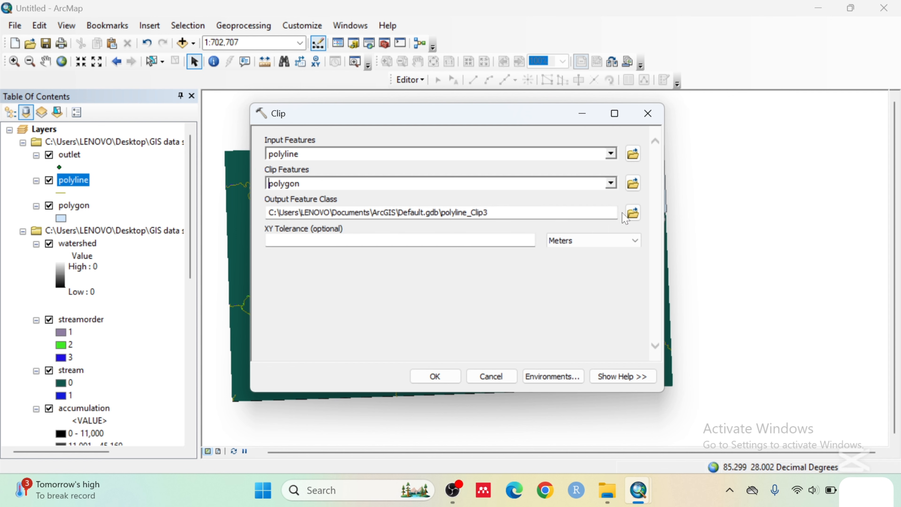
left_click(632, 214)
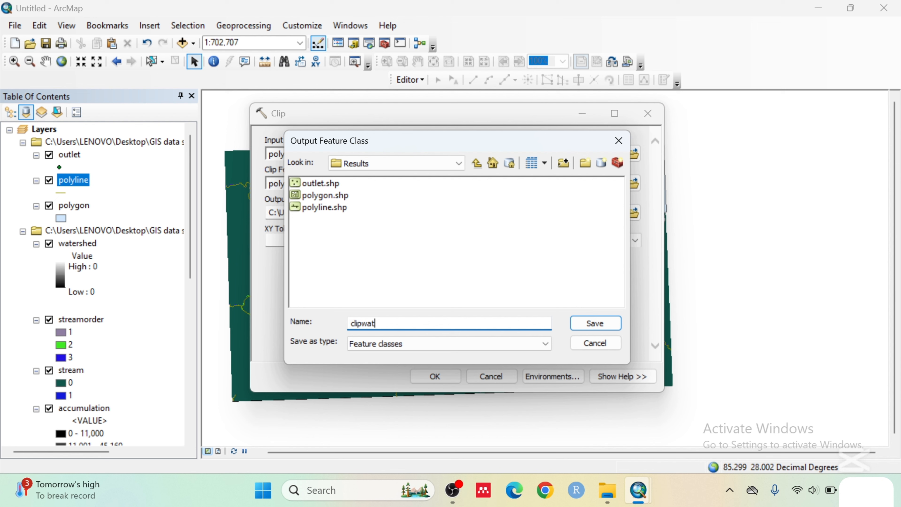
left_click(595, 323)
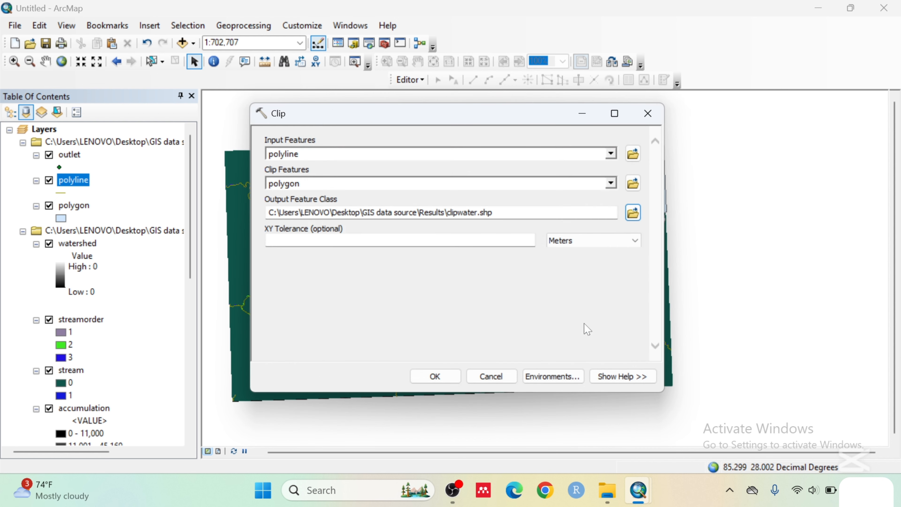
left_click(427, 376)
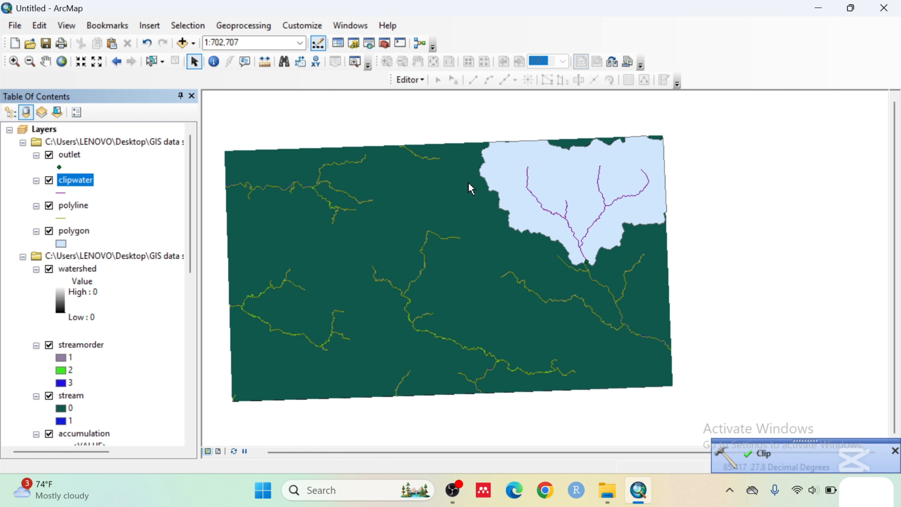
Hide the watershed, streamorder and stream layers and collapse their legends.
left_click(48, 270)
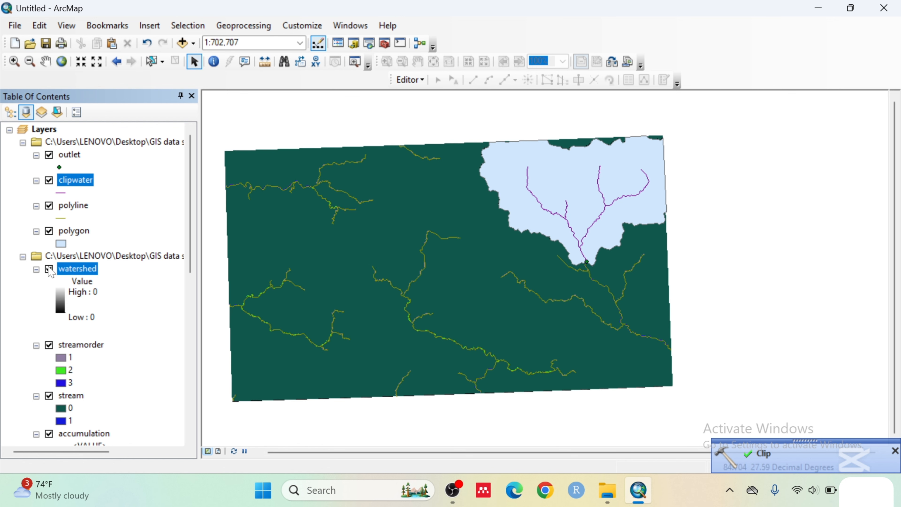
left_click(36, 269)
left_click(48, 282)
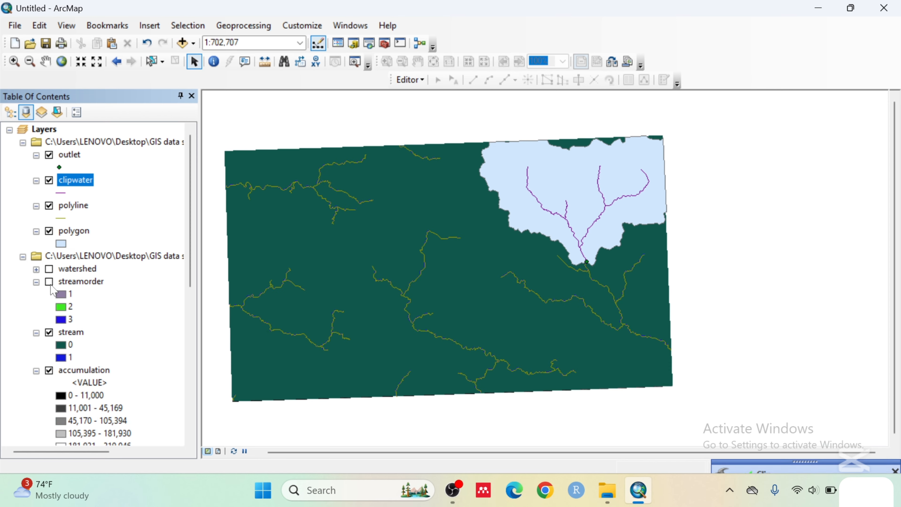
left_click(36, 282)
left_click(48, 295)
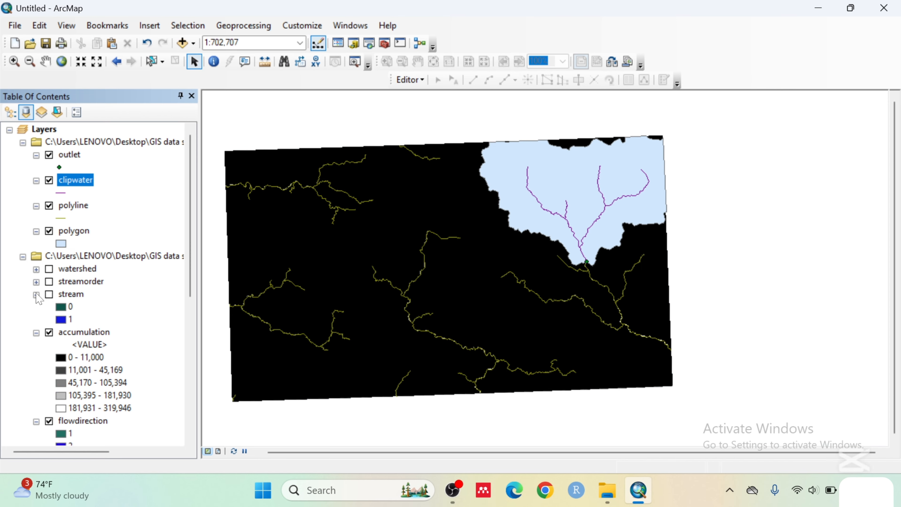
left_click(36, 295)
Hide the accumulation, flowdirection and fill layers and collapse their legends, keeping ktm DEM.tif displayed.
left_click(49, 307)
left_click(36, 307)
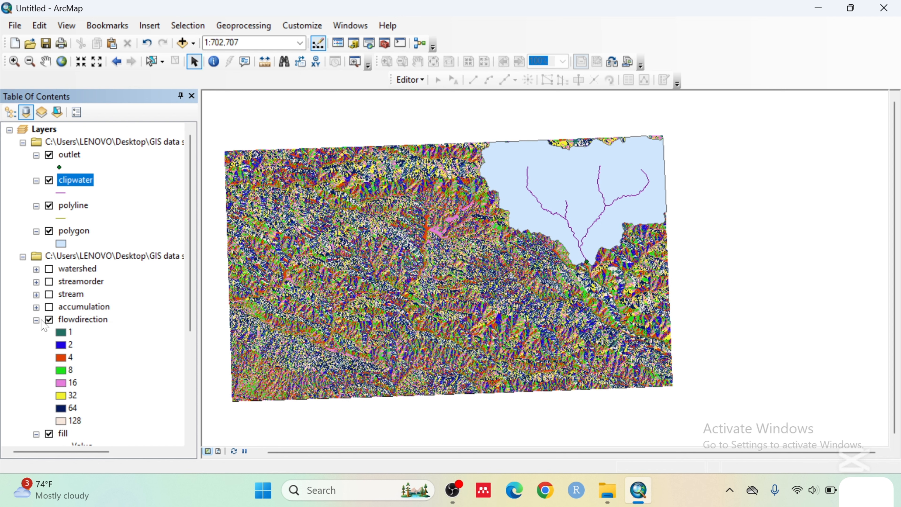
left_click(50, 320)
left_click(36, 320)
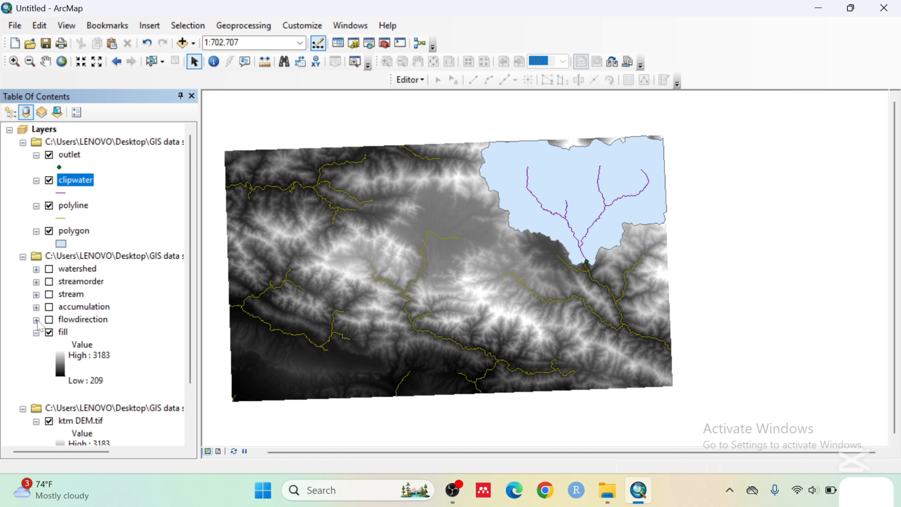
left_click(49, 332)
left_click(36, 333)
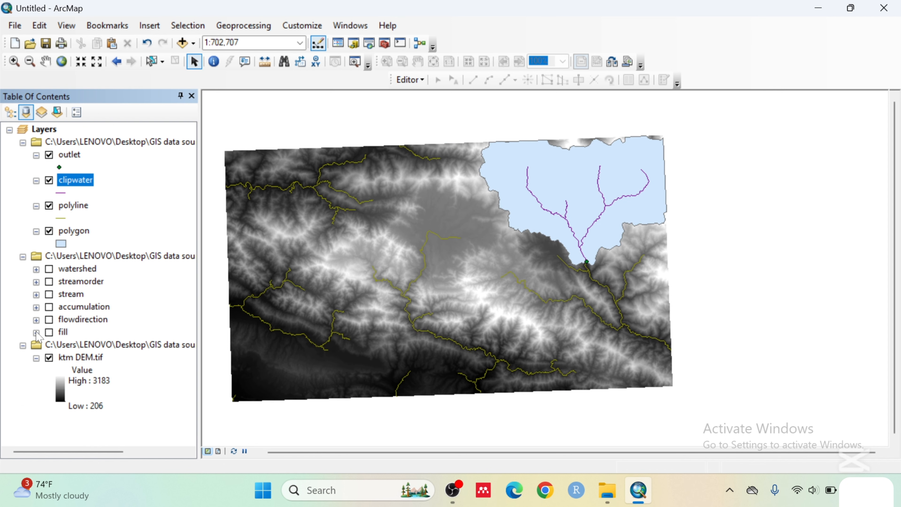
left_click(50, 357)
left_click(49, 357)
Change the polygon layer's symbol to the Hollow style.
left_click(62, 243)
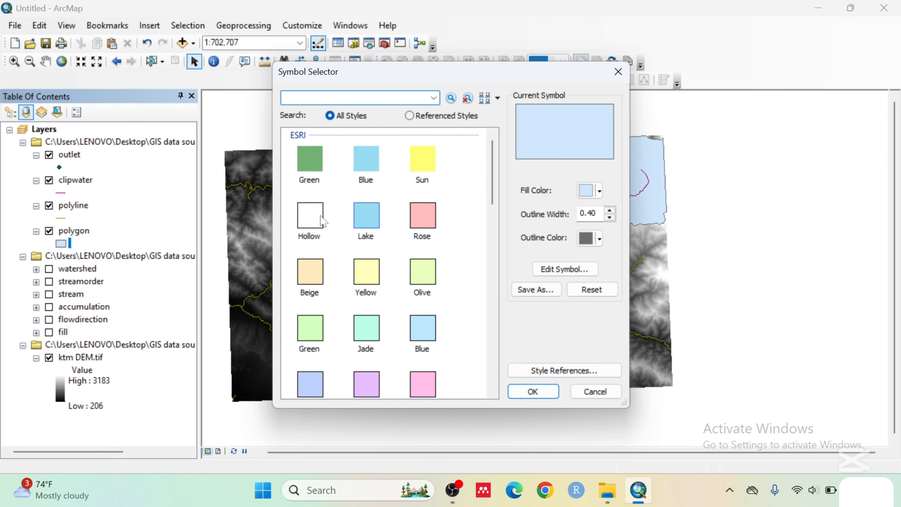
left_click(310, 215)
left_click(533, 391)
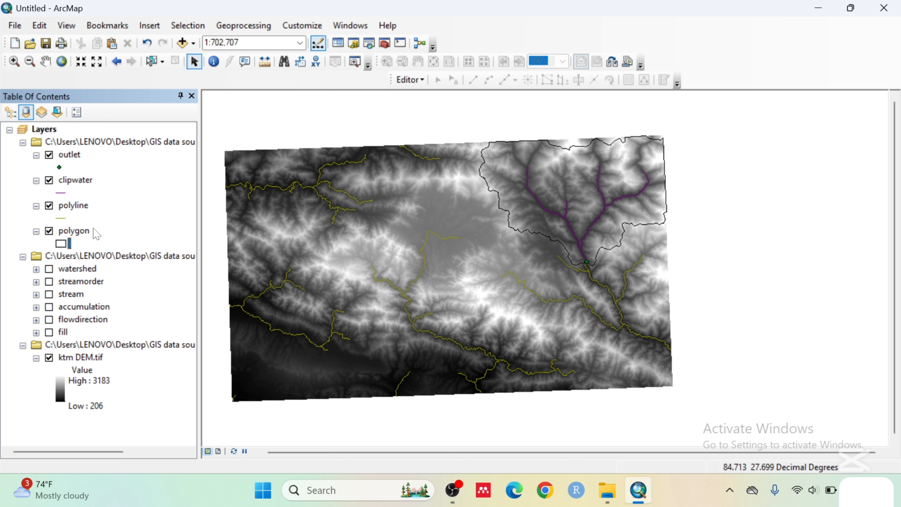
Look over the fields in the polygon layer's attribute table, then close the table.
right_click(81, 234)
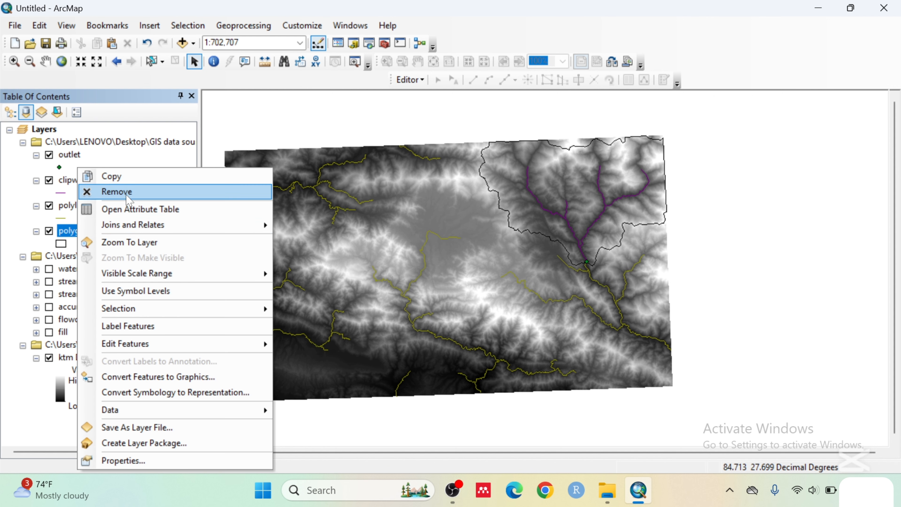
left_click(135, 218)
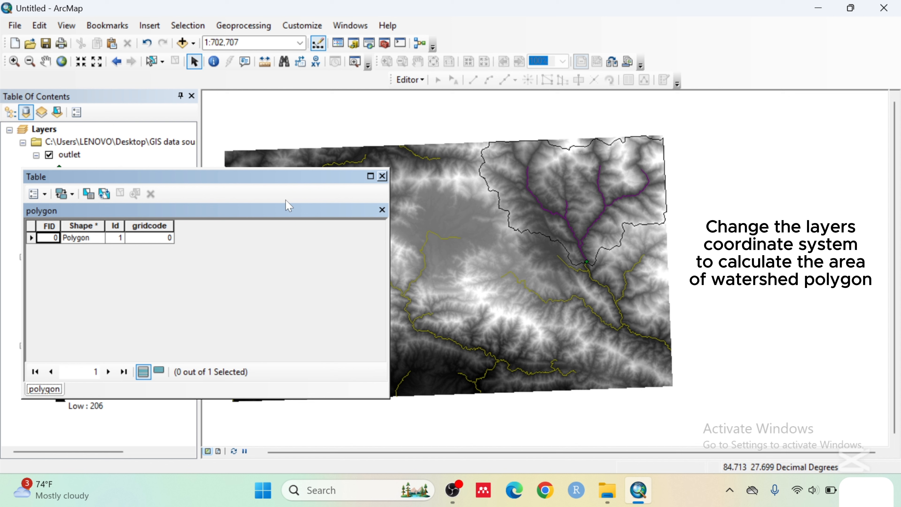
left_click(382, 176)
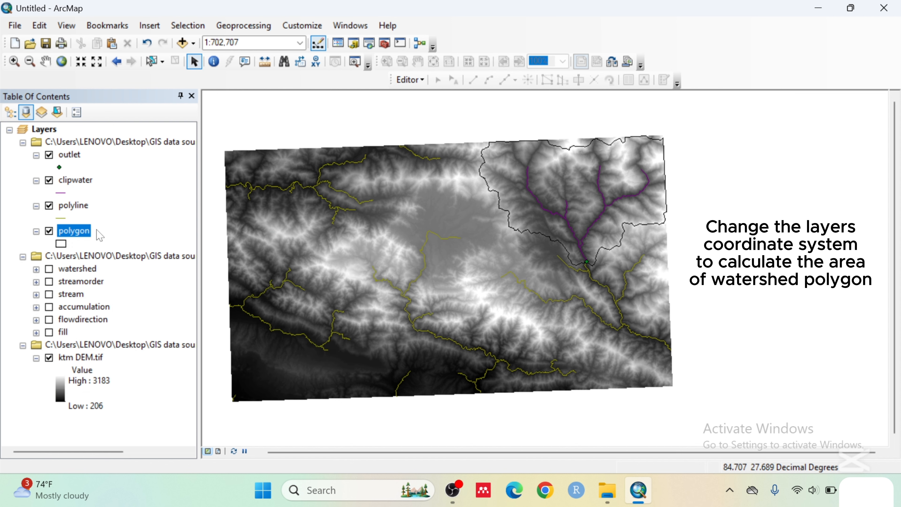
Set the Layers data frame's coordinate system to the projected WGS 1984 UTM Zone 44N.
right_click(46, 130)
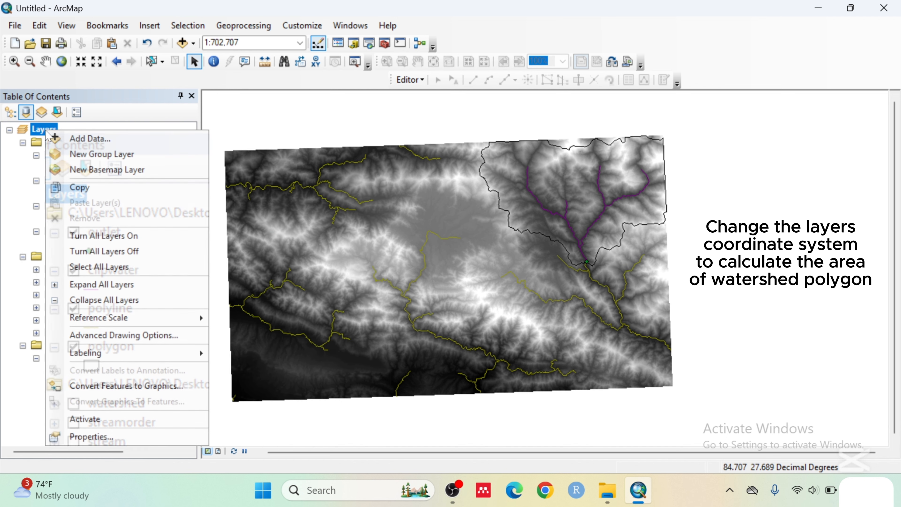
left_click(111, 442)
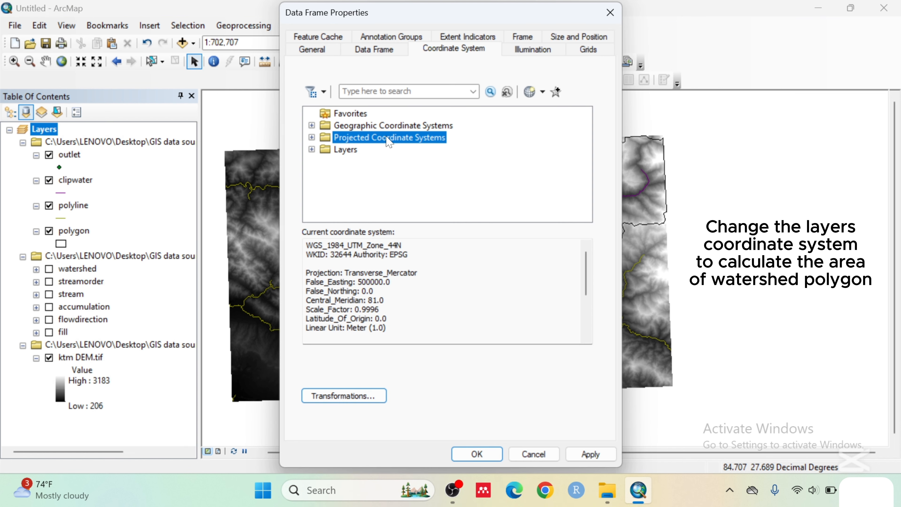
left_click(311, 137)
scroll(370, 146, "down", 2)
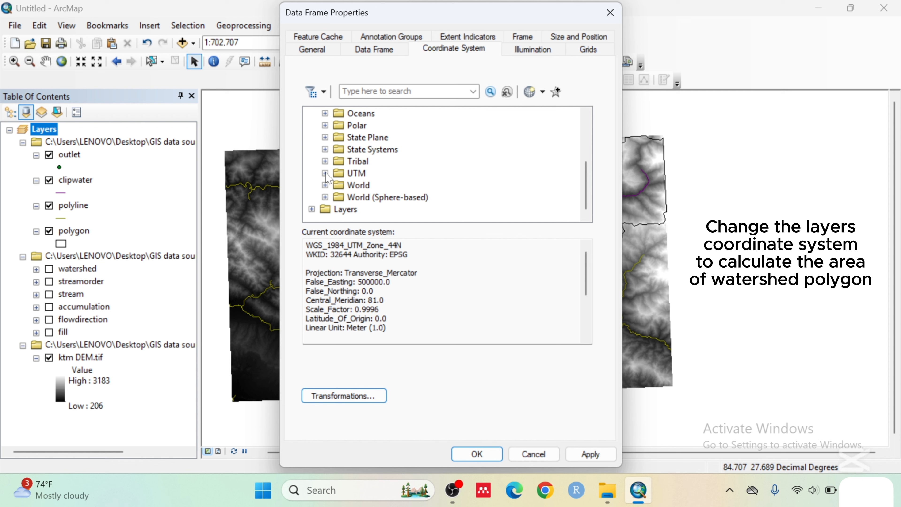
left_click(325, 173)
scroll(386, 180, "down", 3)
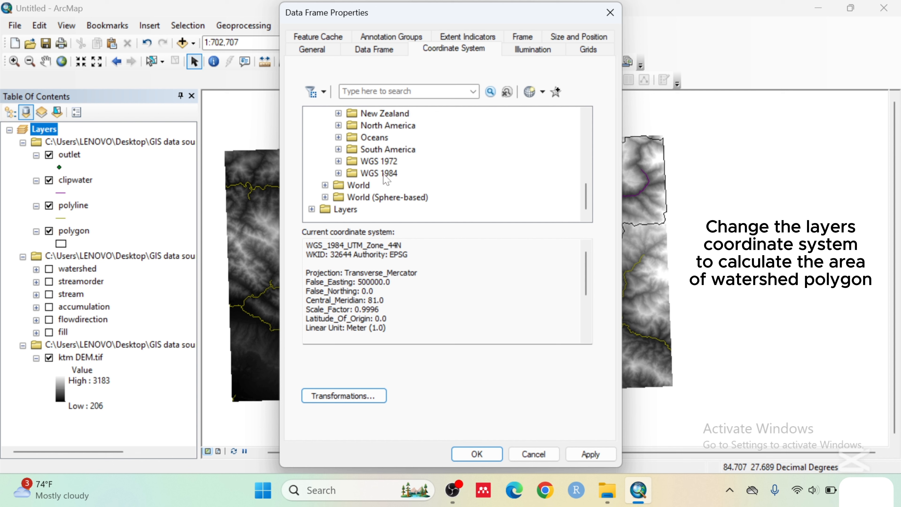
left_click(338, 173)
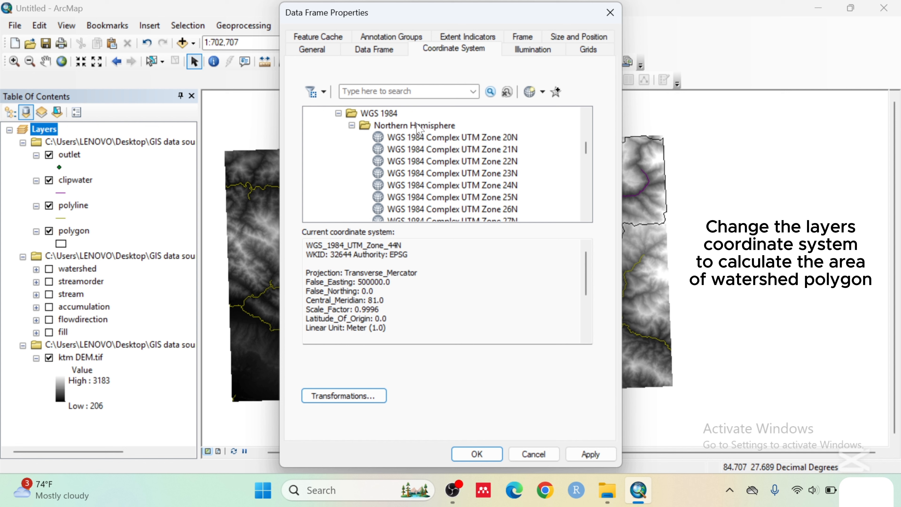
scroll(422, 152, "down", 10)
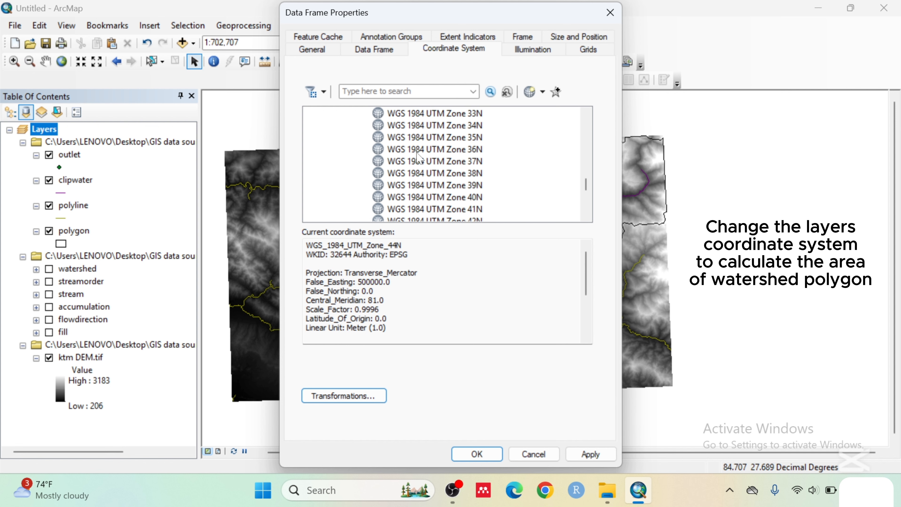
left_click(466, 139)
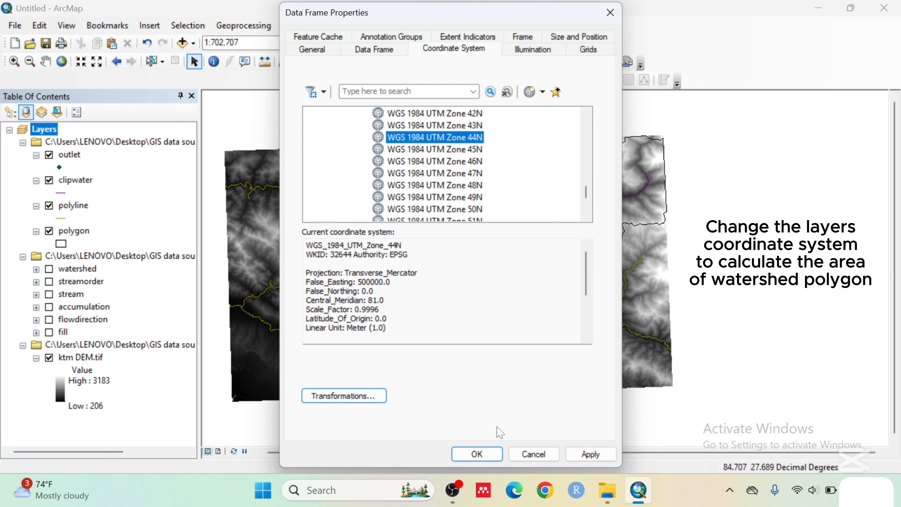
left_click(477, 454)
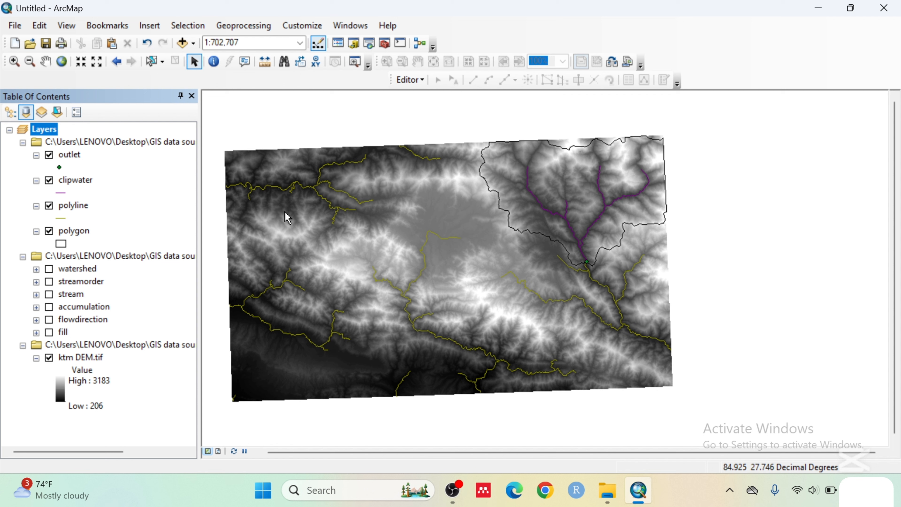
left_click(388, 46)
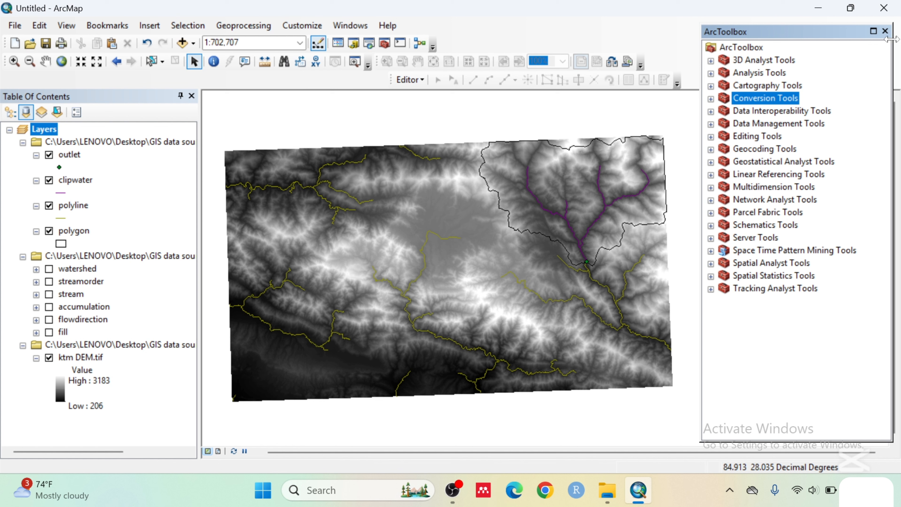
left_click(885, 31)
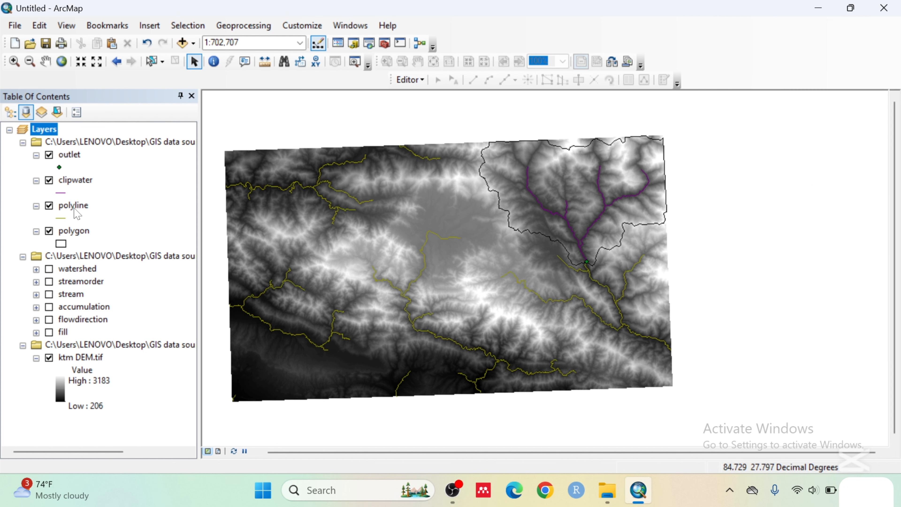
Add a field named Area of type Double to the polygon layer's attribute table.
right_click(74, 232)
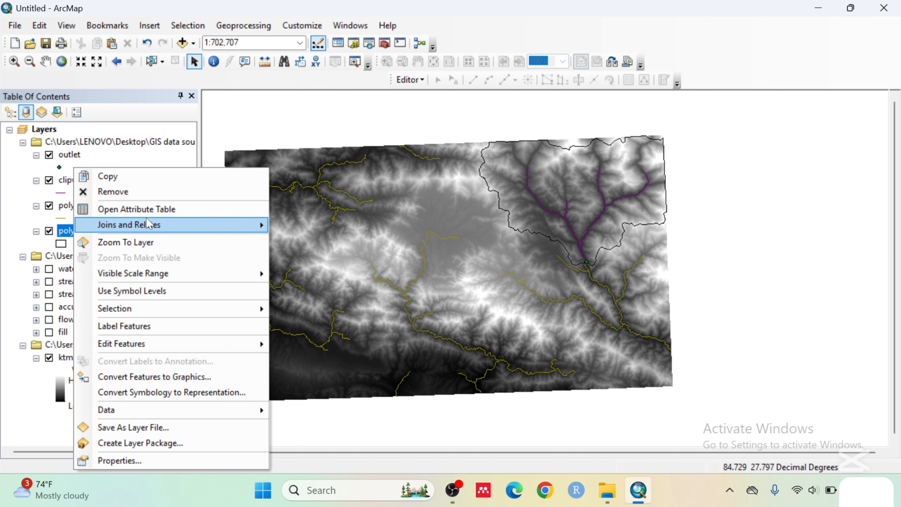
left_click(163, 213)
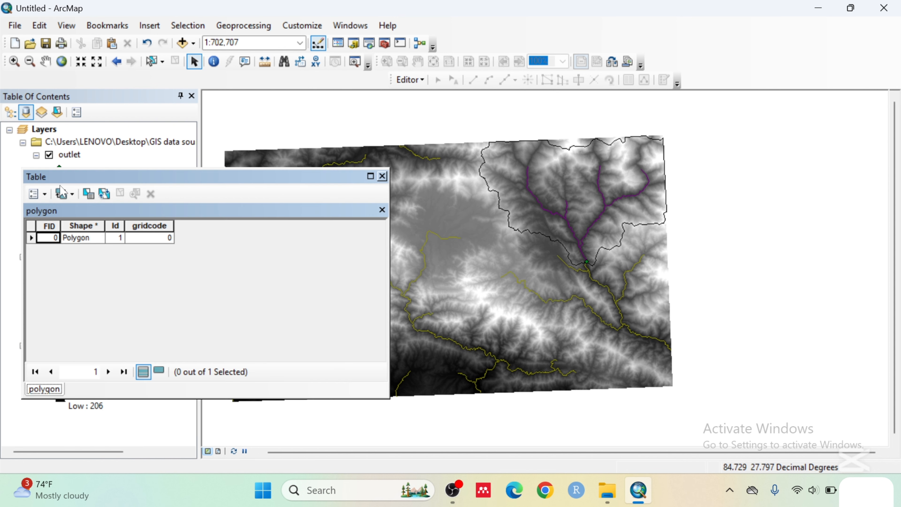
left_click(35, 194)
left_click(71, 230)
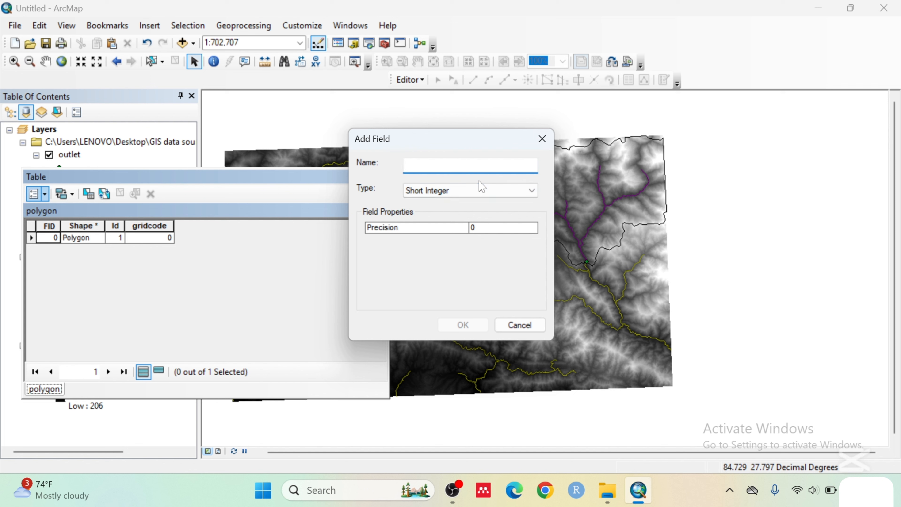
type("A")
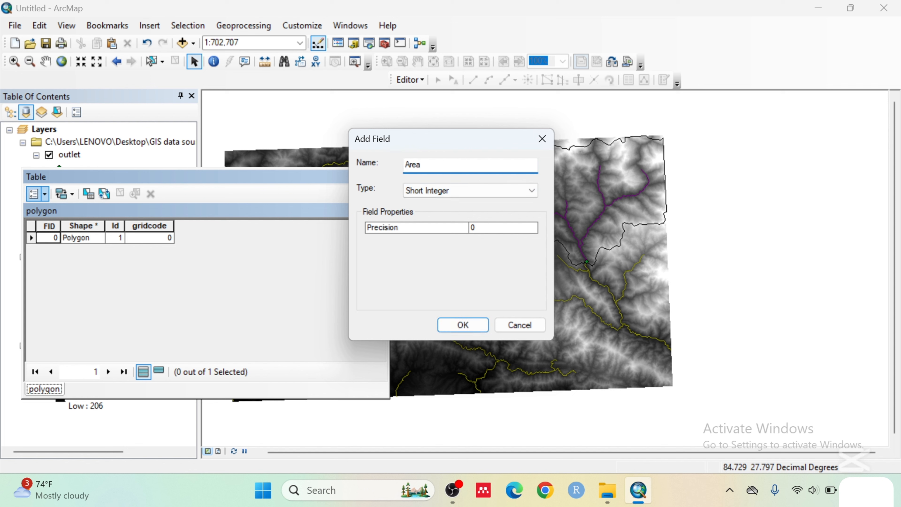
type("rea")
left_click(531, 190)
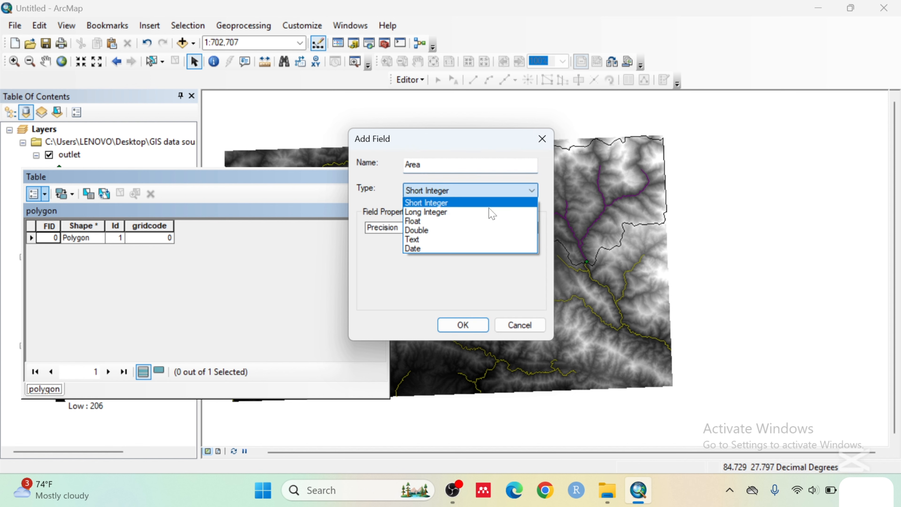
left_click(447, 229)
left_click(465, 323)
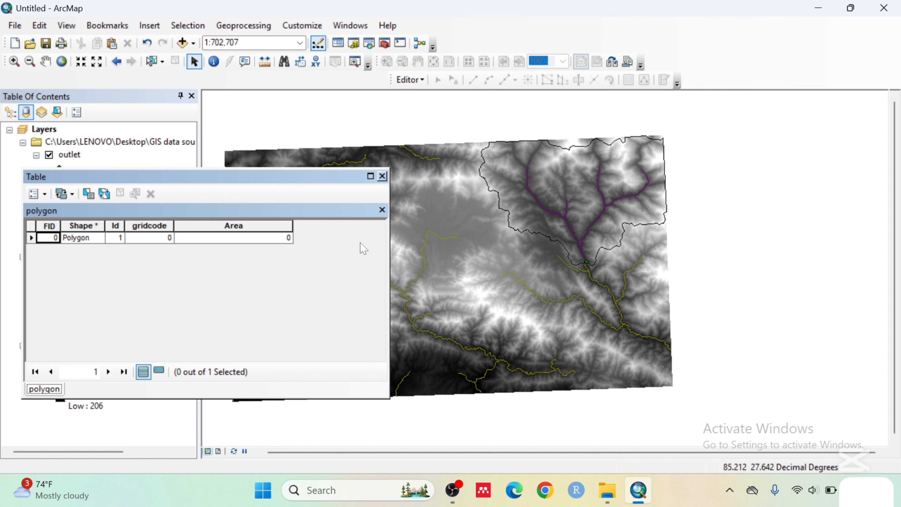
Calculate the Area field's geometry in square kilometers using the data frame's coordinate system, and close the attribute table.
left_click(254, 231)
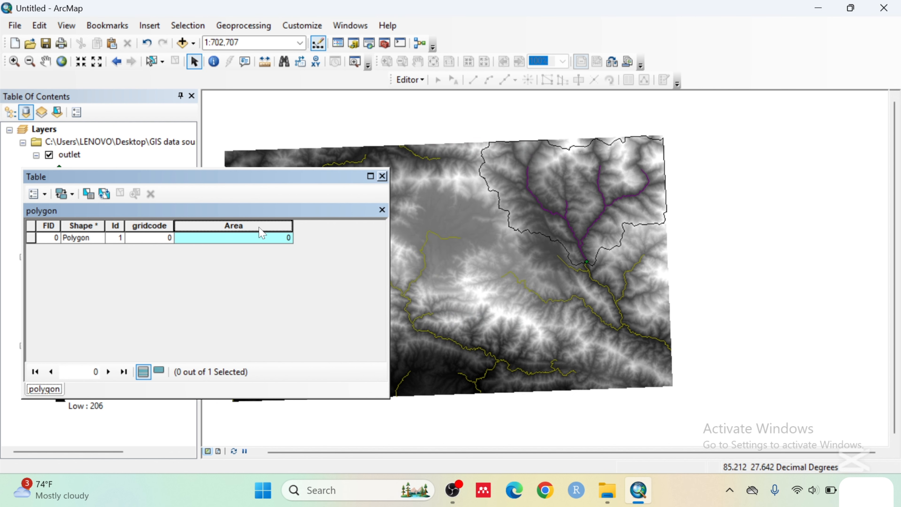
right_click(260, 228)
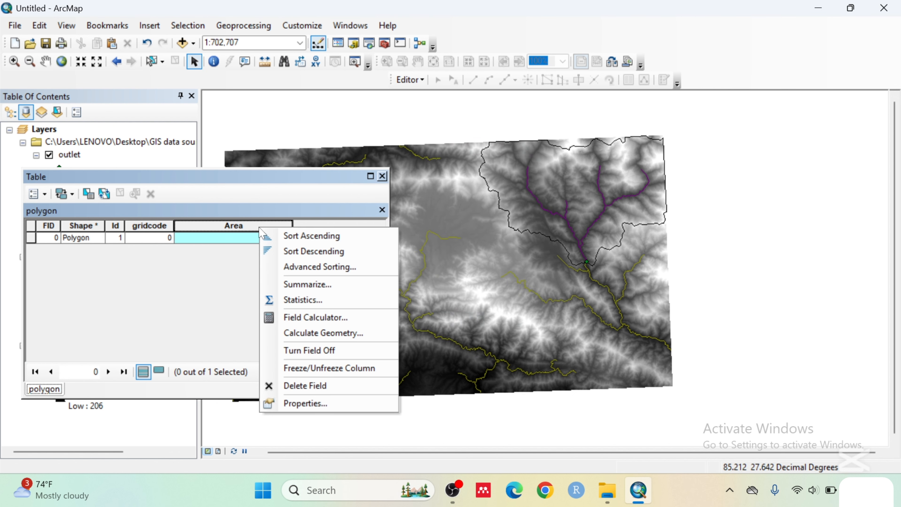
left_click(320, 334)
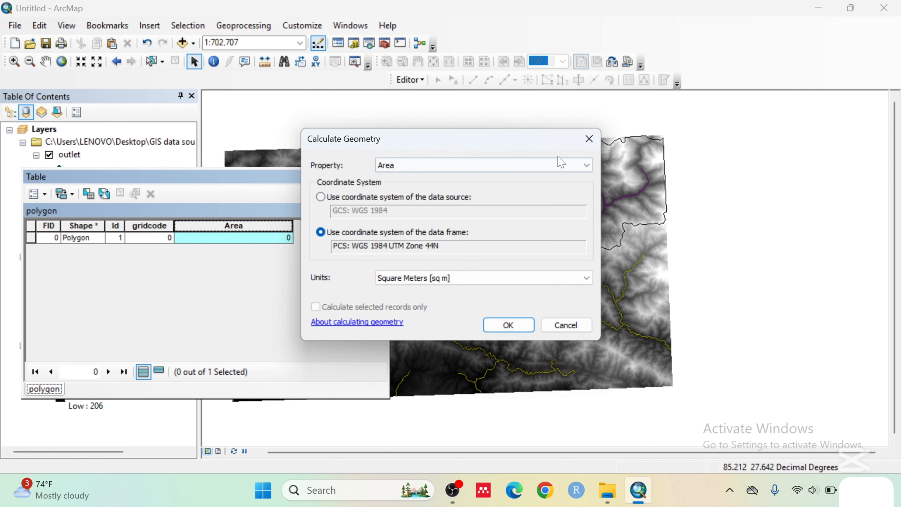
left_click(587, 165)
left_click(590, 167)
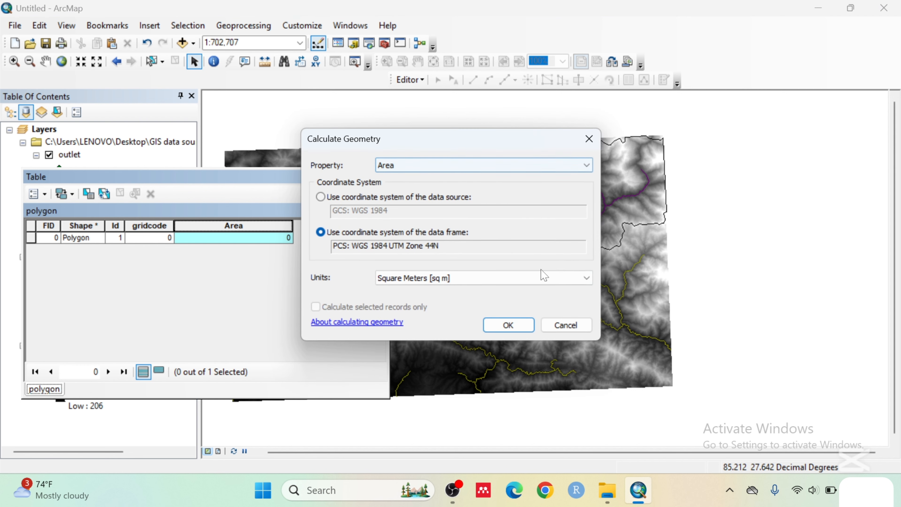
left_click(586, 278)
left_click(437, 335)
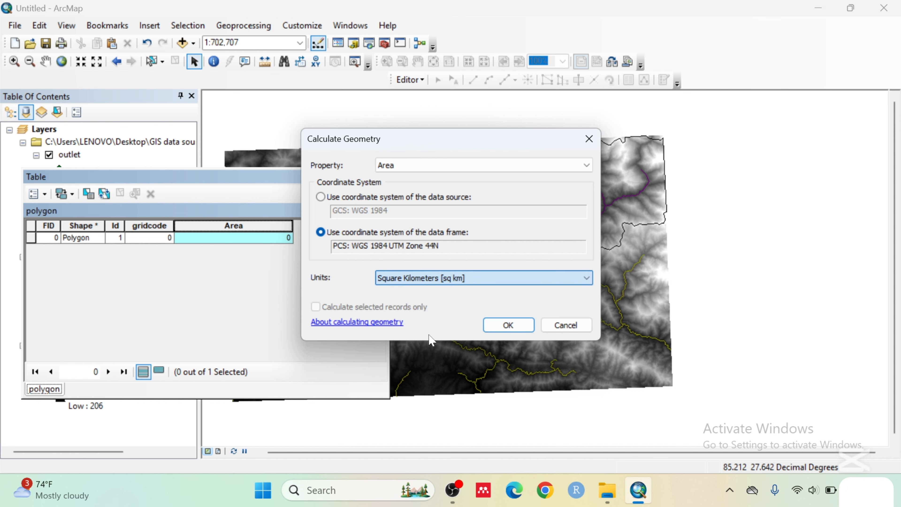
left_click(512, 326)
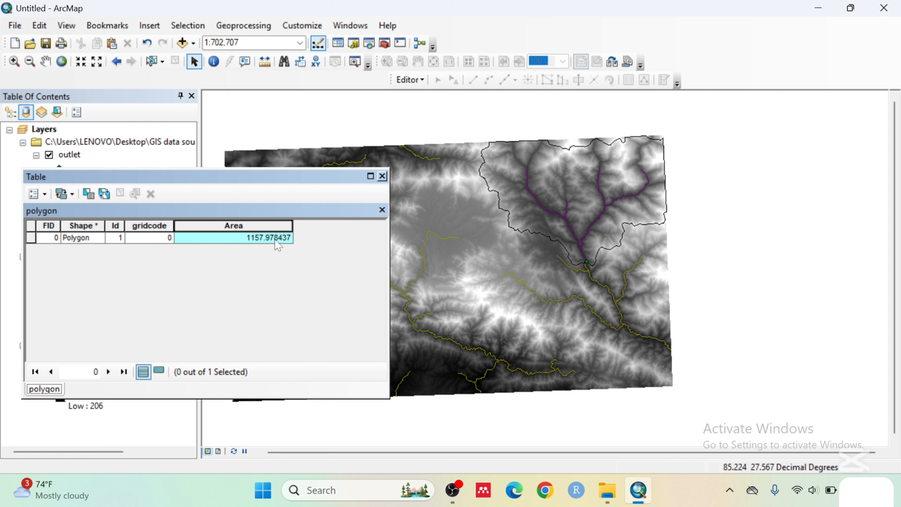
left_click(382, 176)
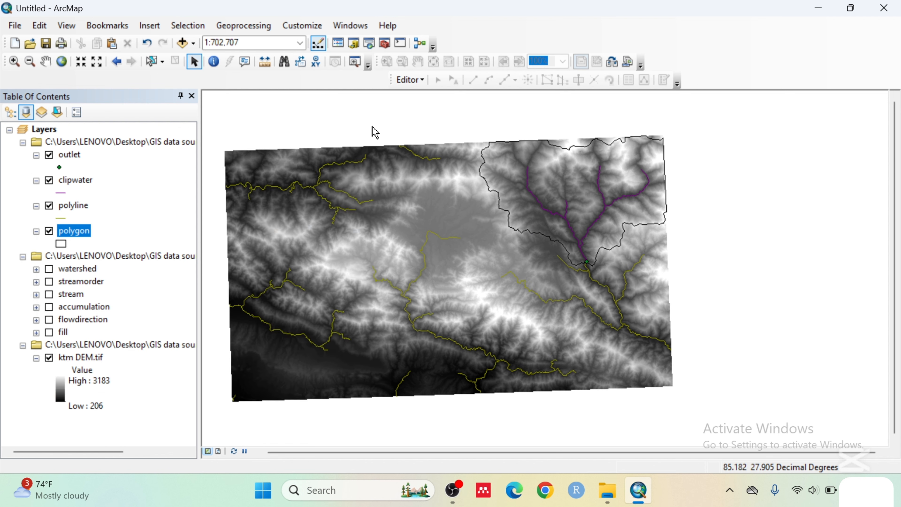
Set up a raster Clip of ktm DEM.tif to the polygon layer's extent, using the input features for clipping geometry.
left_click(384, 44)
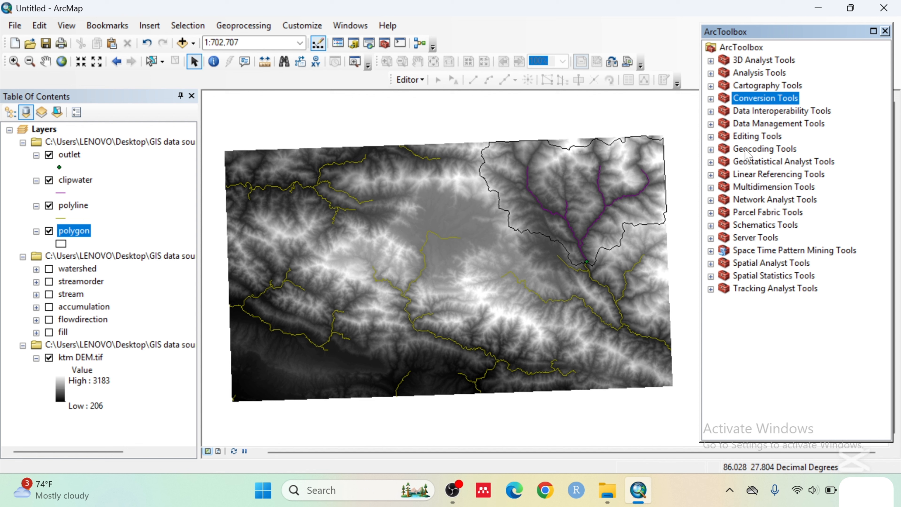
left_click(711, 124)
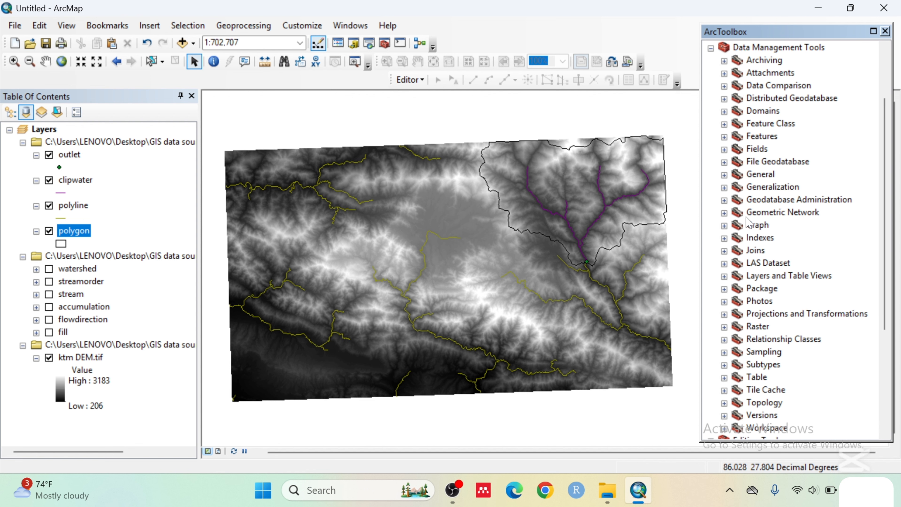
left_click(724, 326)
left_click(738, 390)
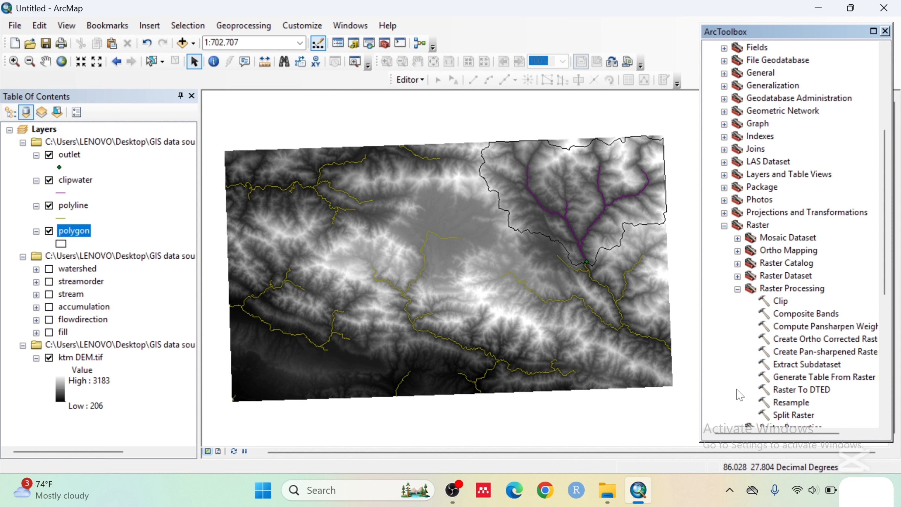
double_click(780, 302)
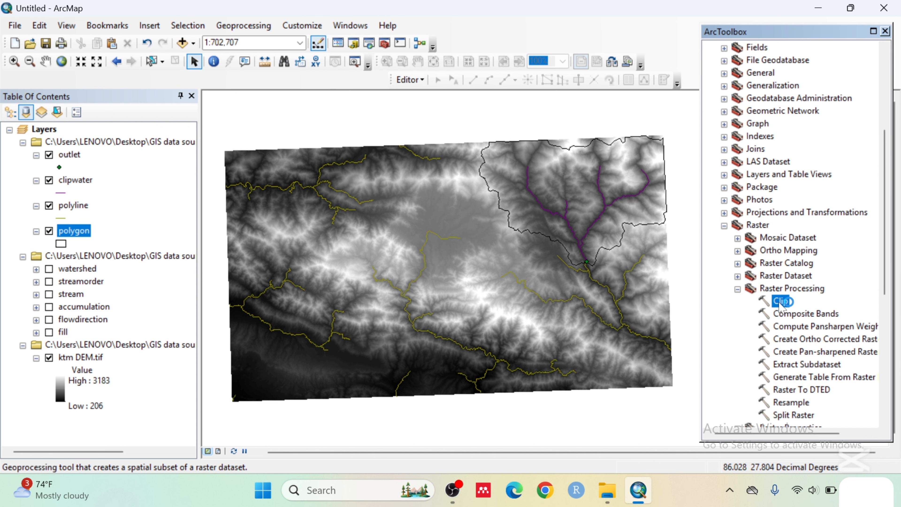
left_click(609, 153)
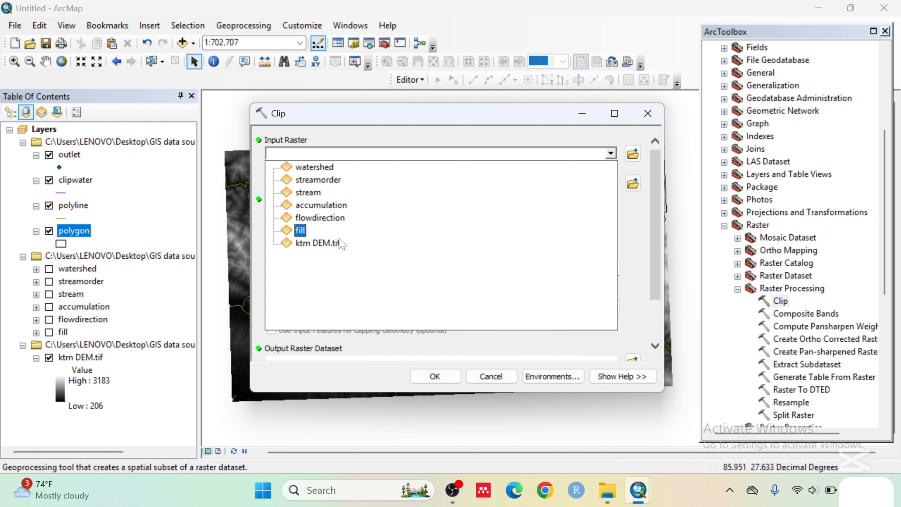
left_click(312, 244)
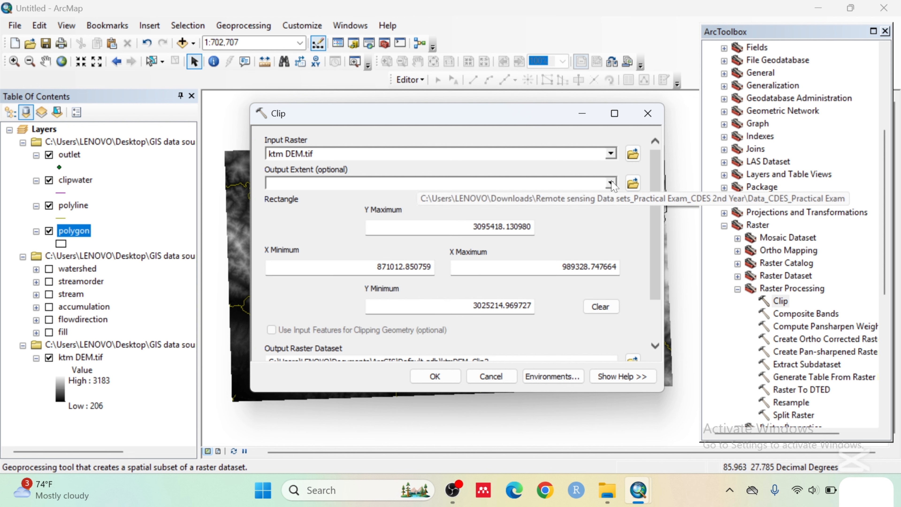
left_click(611, 183)
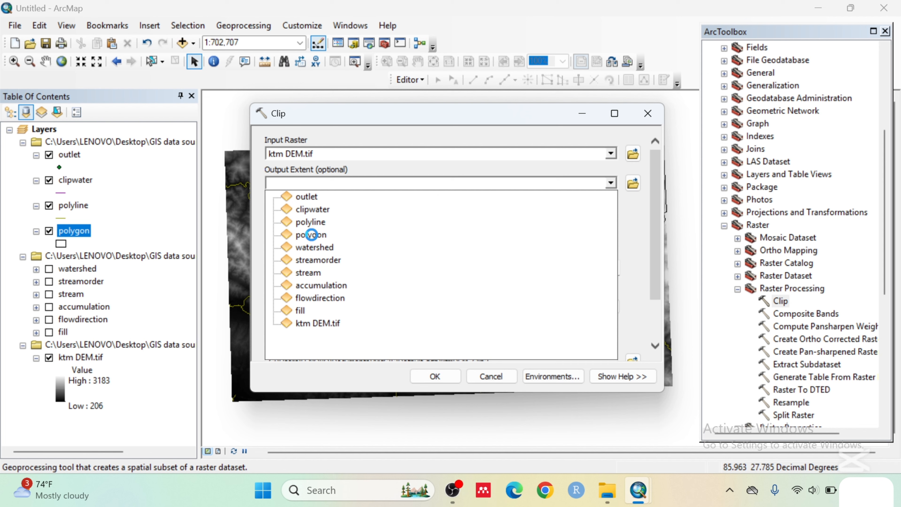
left_click(311, 234)
left_click(271, 329)
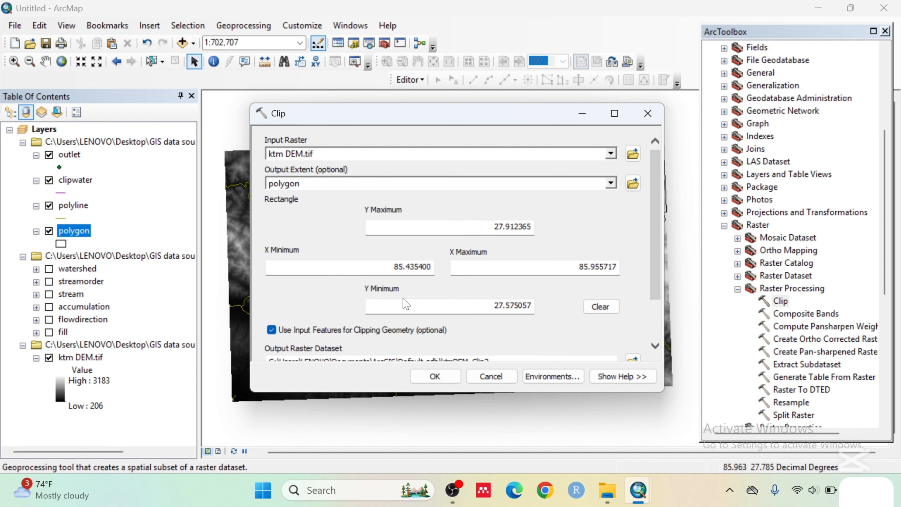
Set the clip's output raster to finalwater in the Results folder and run the tool.
scroll(404, 304, "down", 2)
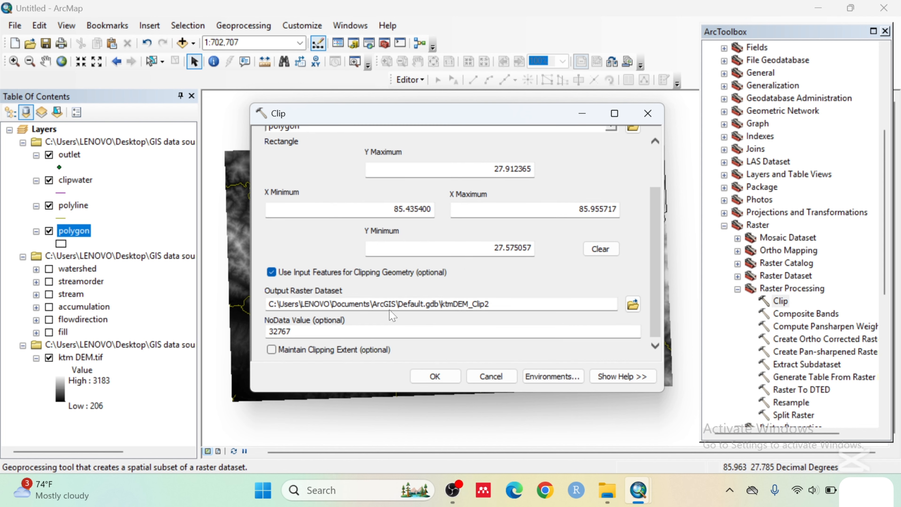
left_click(633, 304)
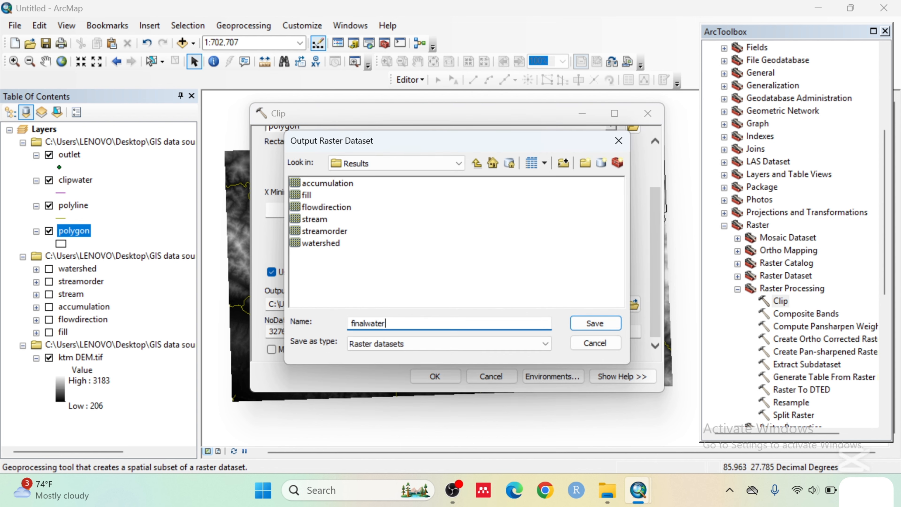
left_click(613, 323)
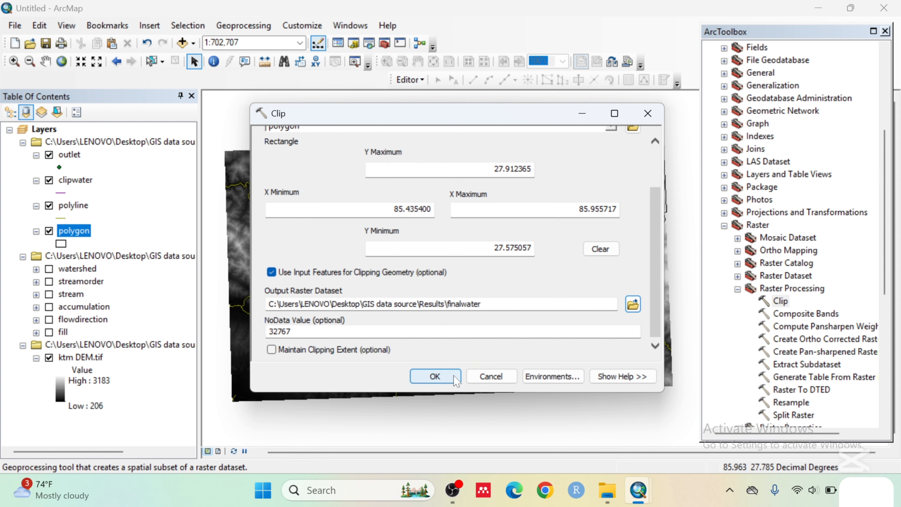
left_click(434, 375)
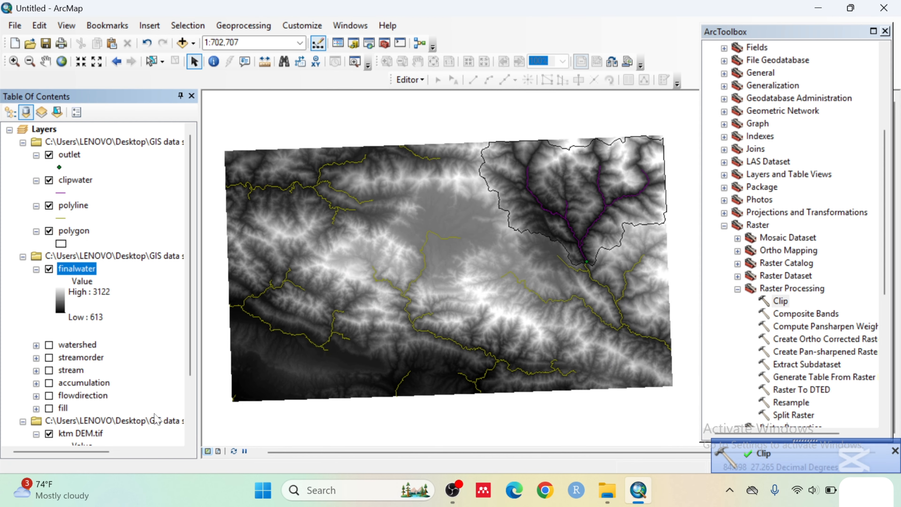
Hide the ktm DEM.tif and polyline layers and collapse the DEM's legend, keeping clipwater displayed.
scroll(61, 350, "down", 2)
left_click(49, 357)
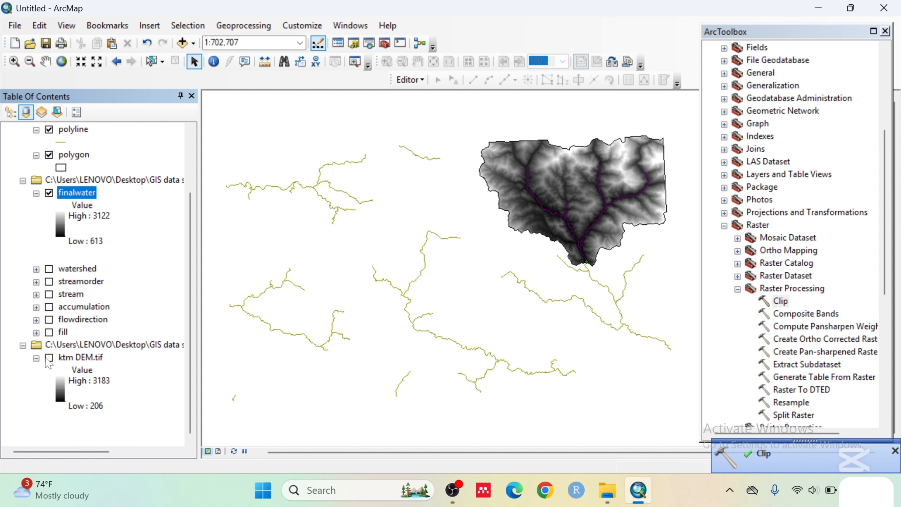
left_click(37, 358)
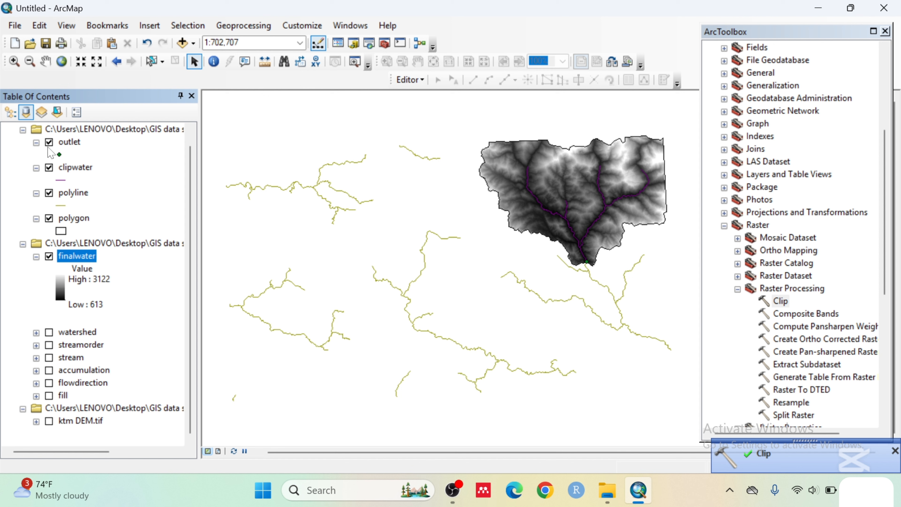
left_click(50, 167)
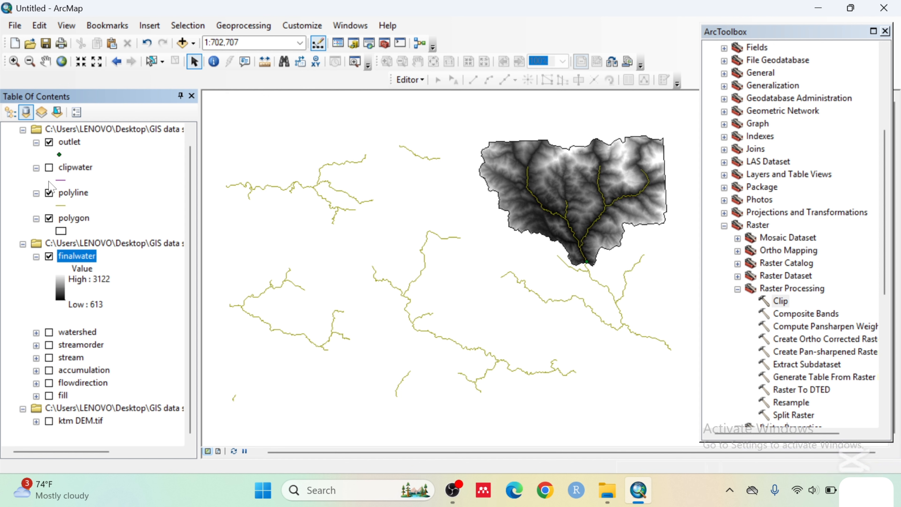
left_click(49, 168)
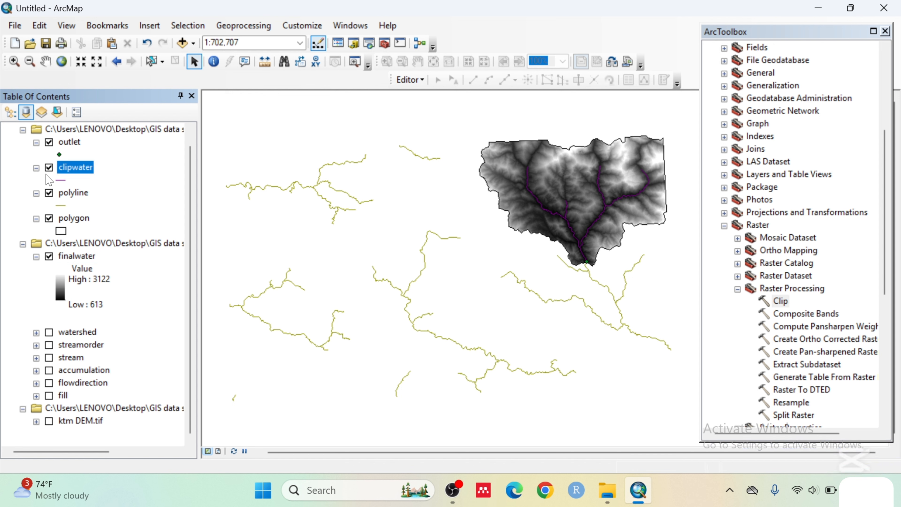
left_click(49, 193)
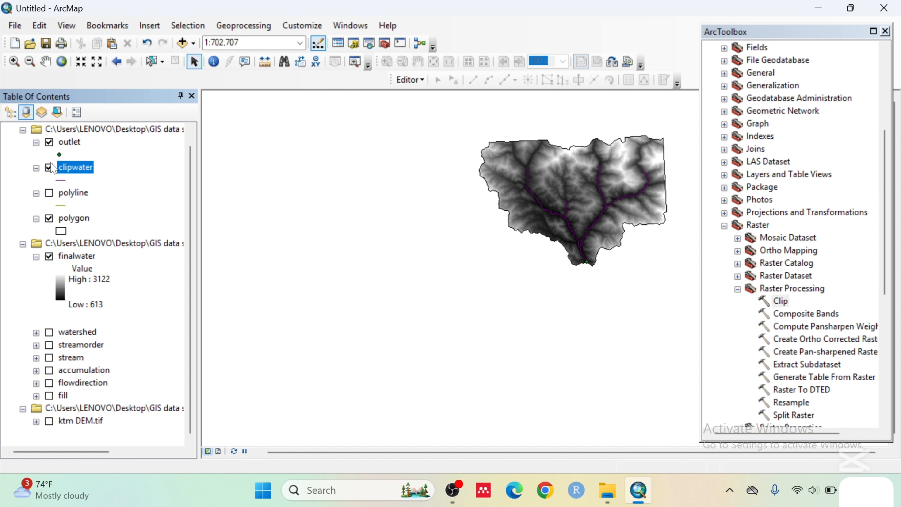
Apply a multicolor ramp running from pink and magenta through blue, green and yellow to dark red to the finalwater raster.
left_click(61, 286)
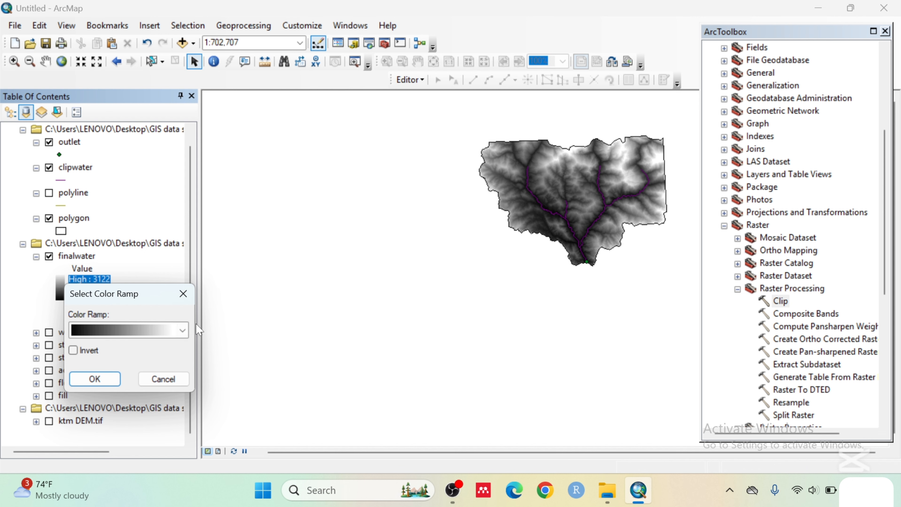
left_click(182, 330)
left_click(110, 161)
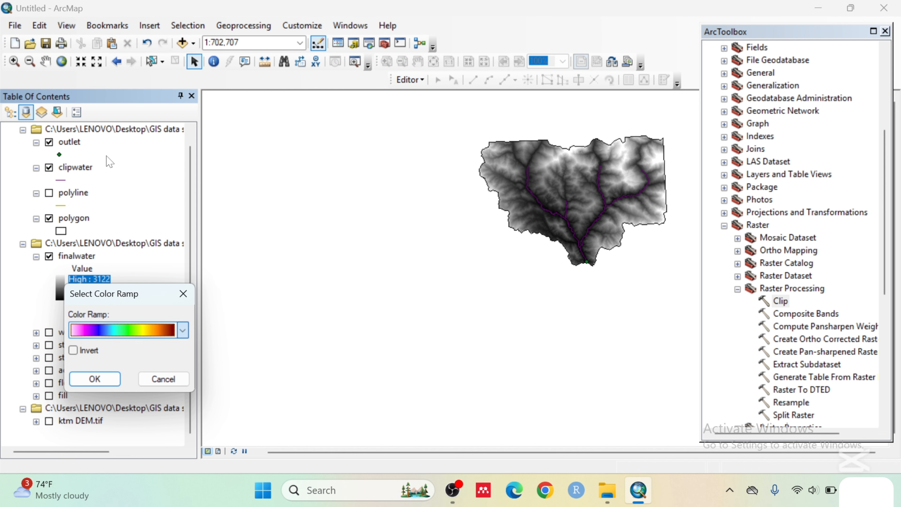
left_click(106, 378)
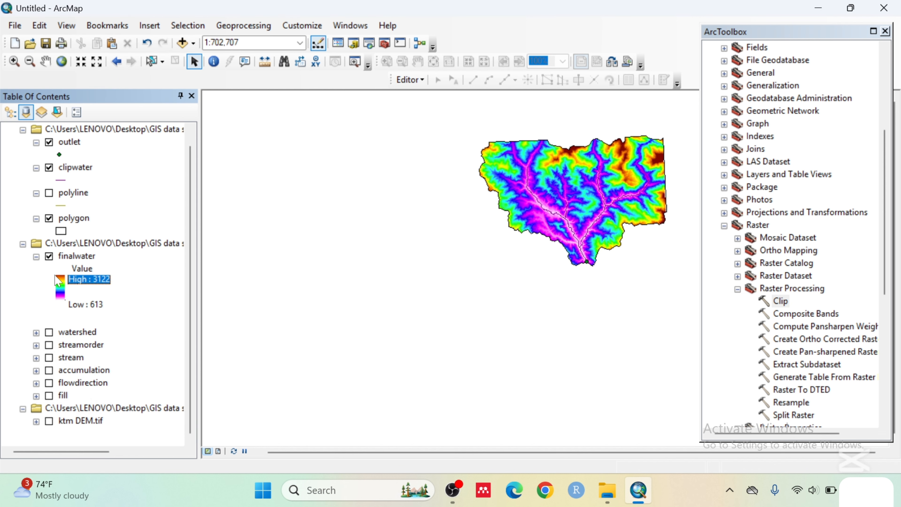
Zoom the map to the finalwater layer and close ArcToolbox.
right_click(73, 257)
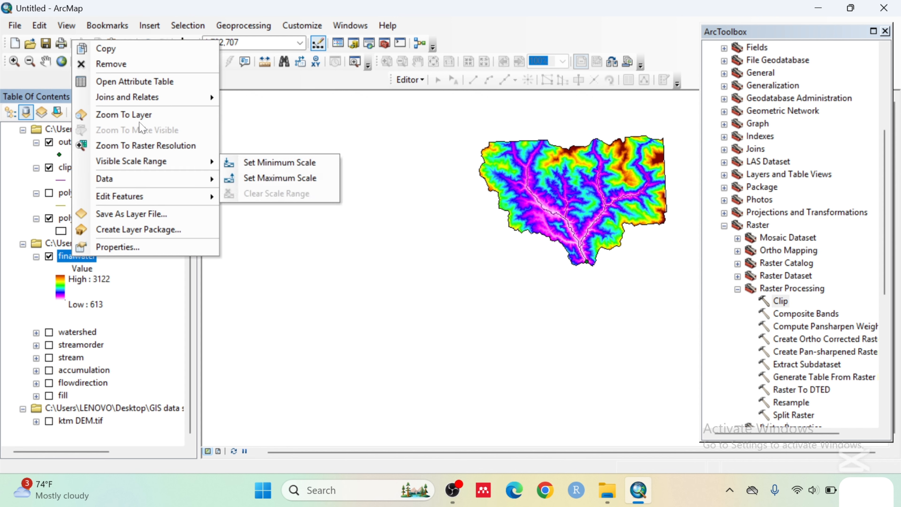
left_click(138, 115)
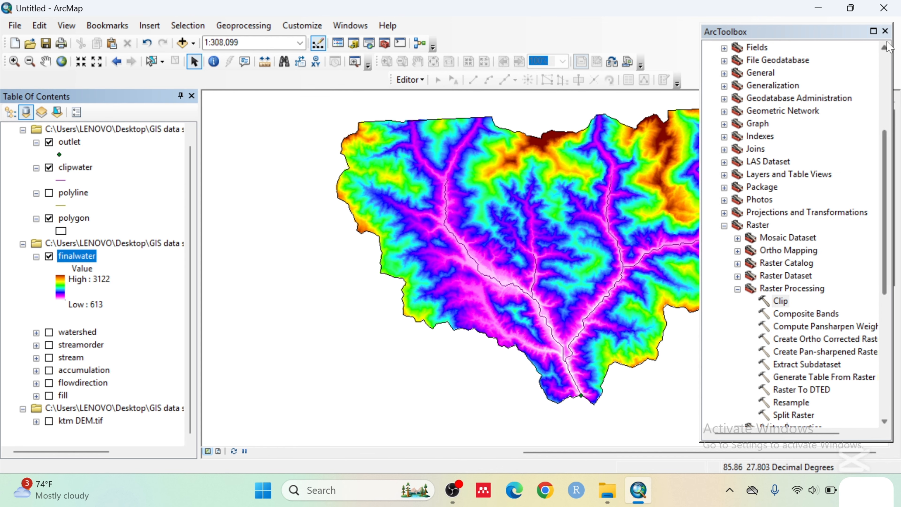
left_click(885, 32)
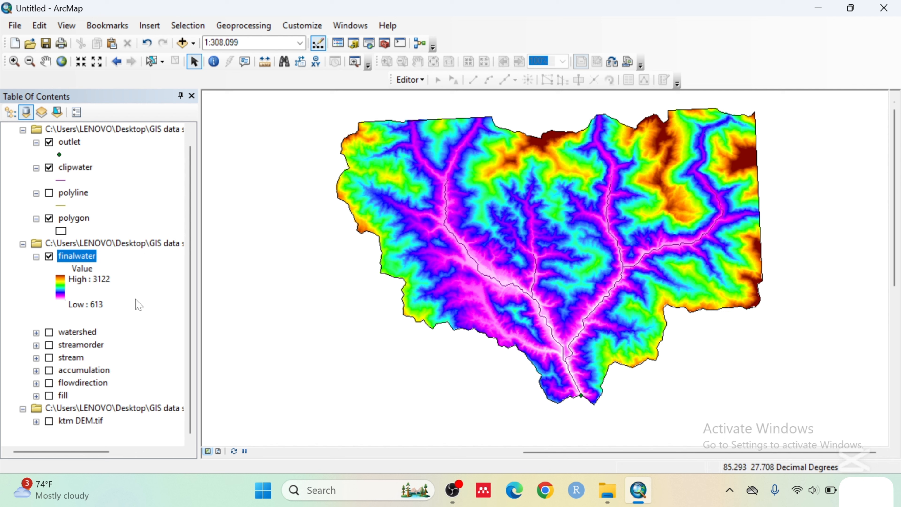
Open the polygon layer's attribute table to read the watershed's area.
left_click(74, 218)
right_click(74, 218)
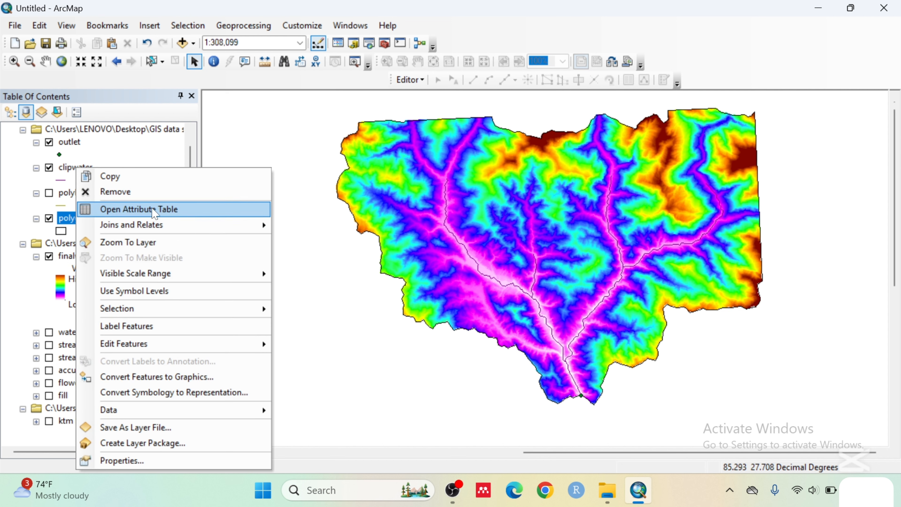
left_click(159, 210)
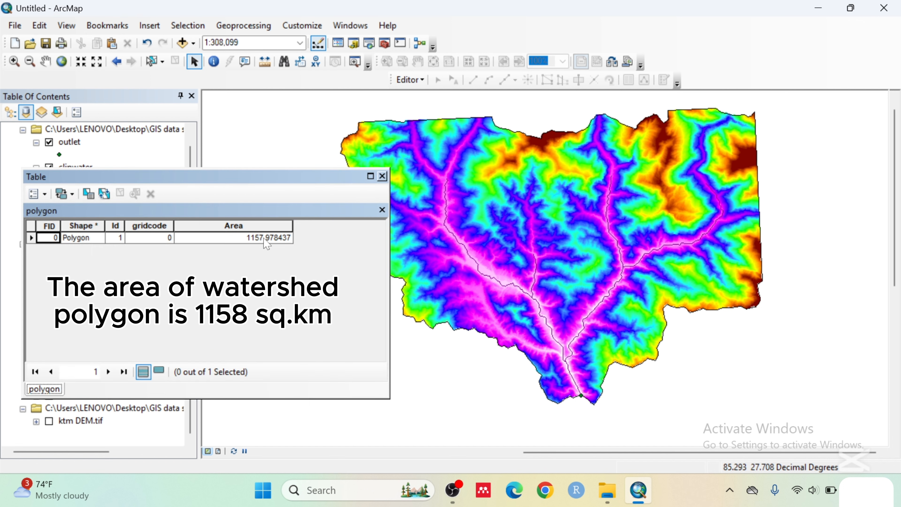